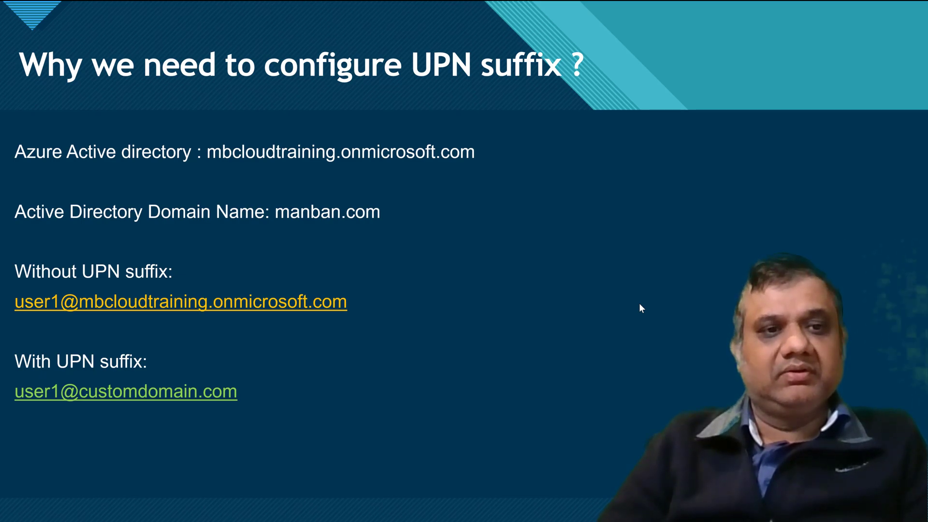
End the PowerPoint slide show after the slide on why a UPN suffix is needed.
key(Right)
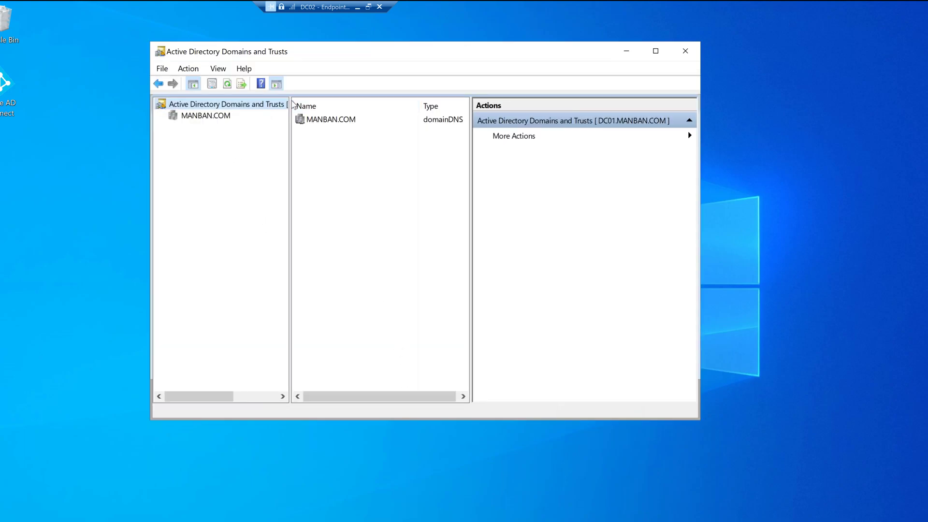
Add endpointgeek.com to the forest's alternative UPN suffixes and save the properties.
right_click(249, 105)
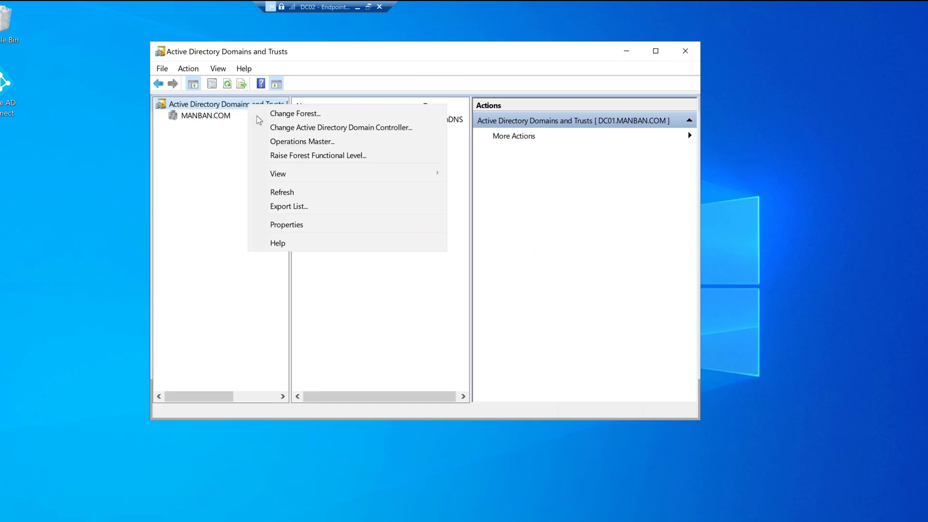
click(300, 224)
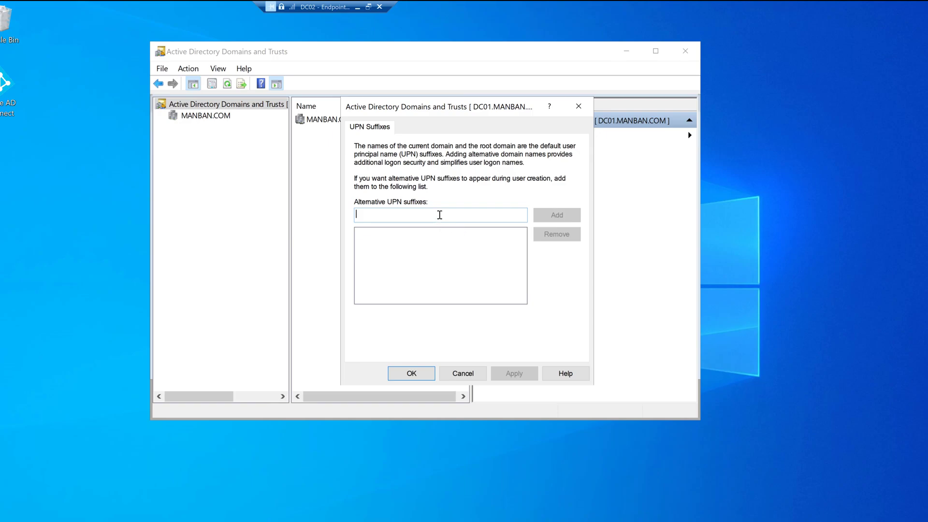
text(end)
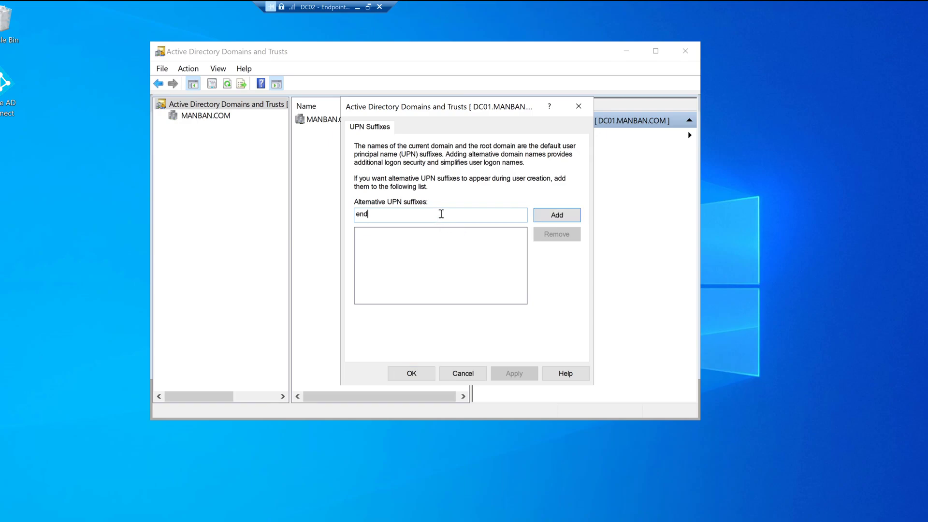
text(pointgeek.com)
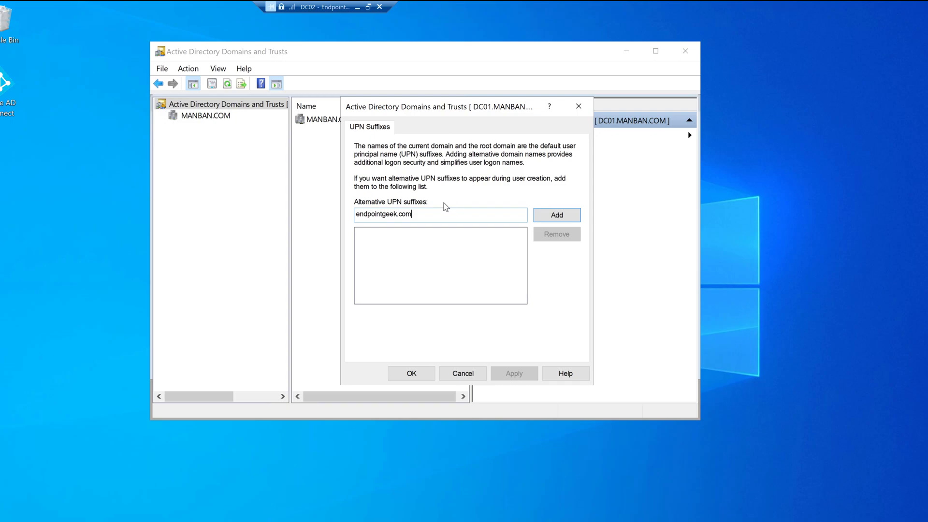
click(557, 215)
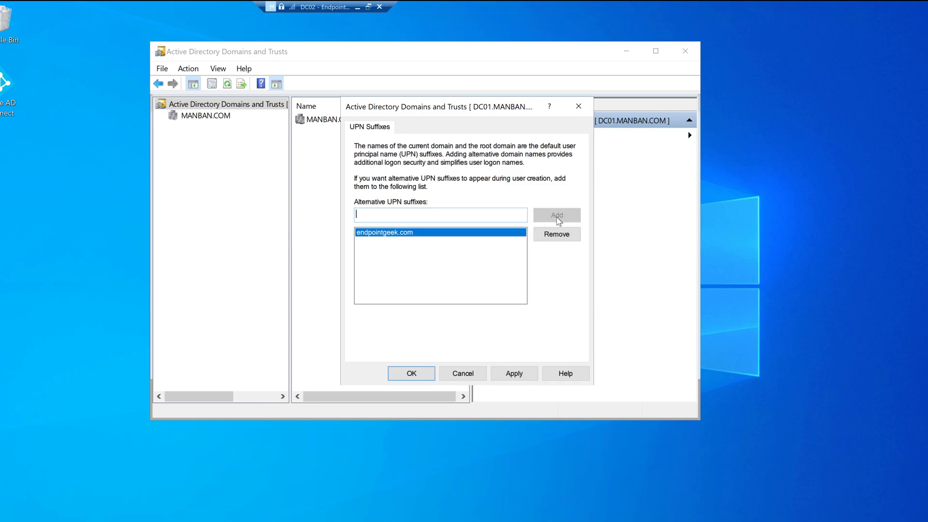
click(411, 374)
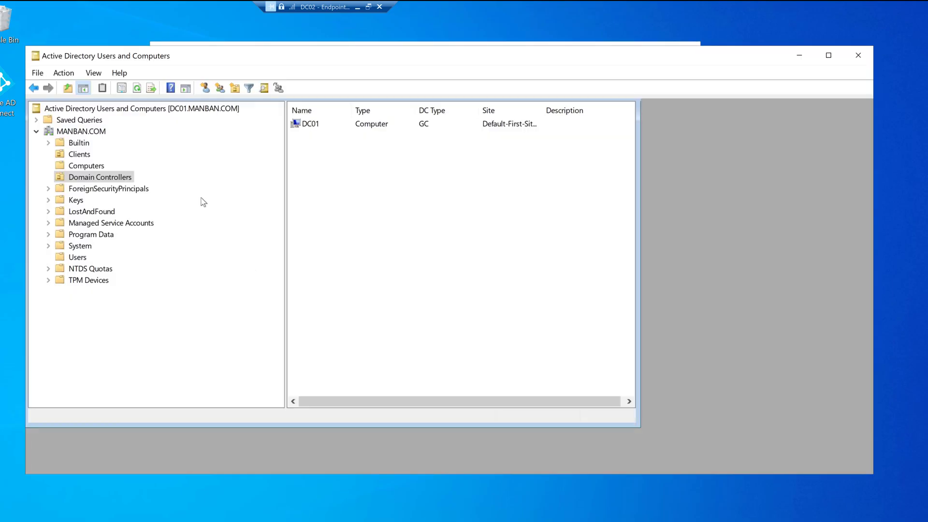
click(74, 257)
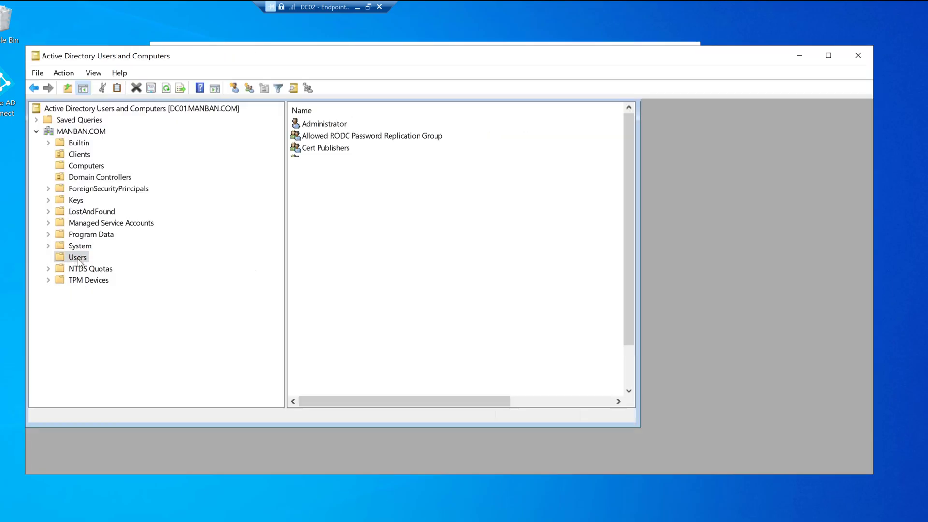
scroll(331, 318, down, 2)
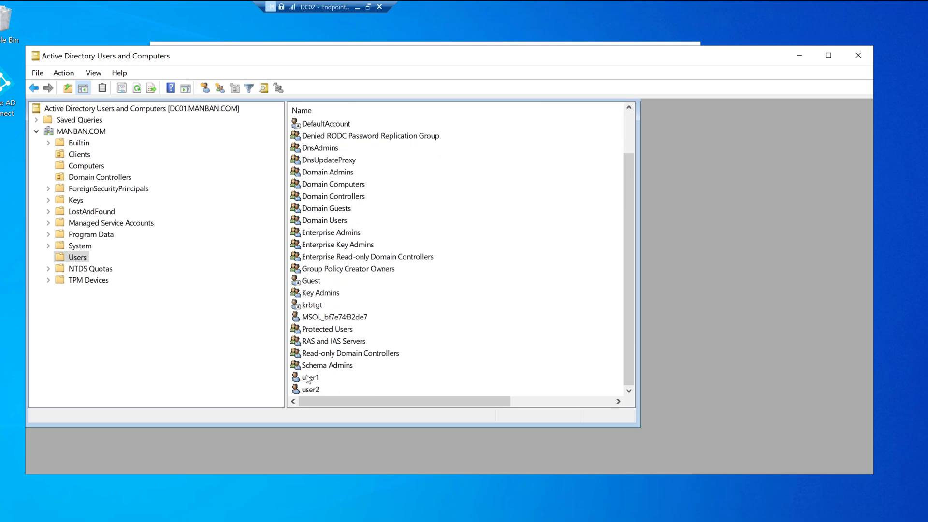
double_click(311, 379)
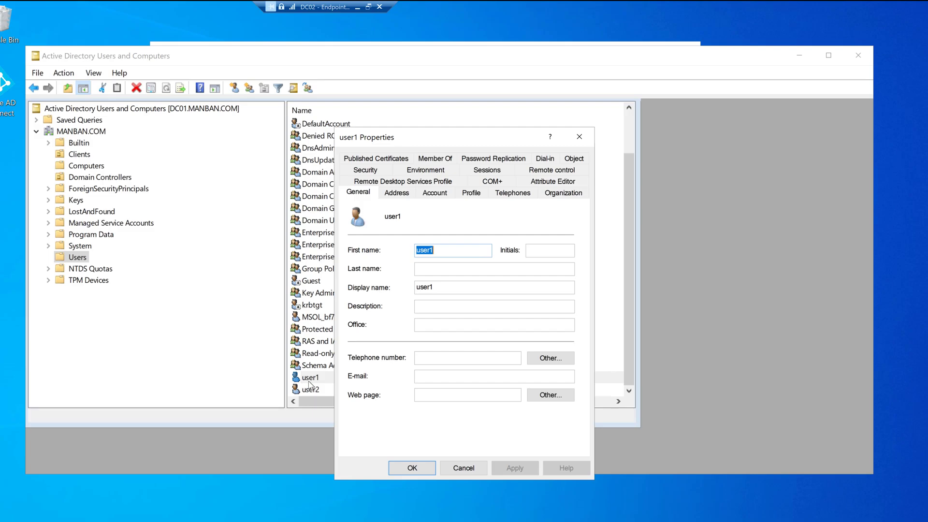
click(396, 193)
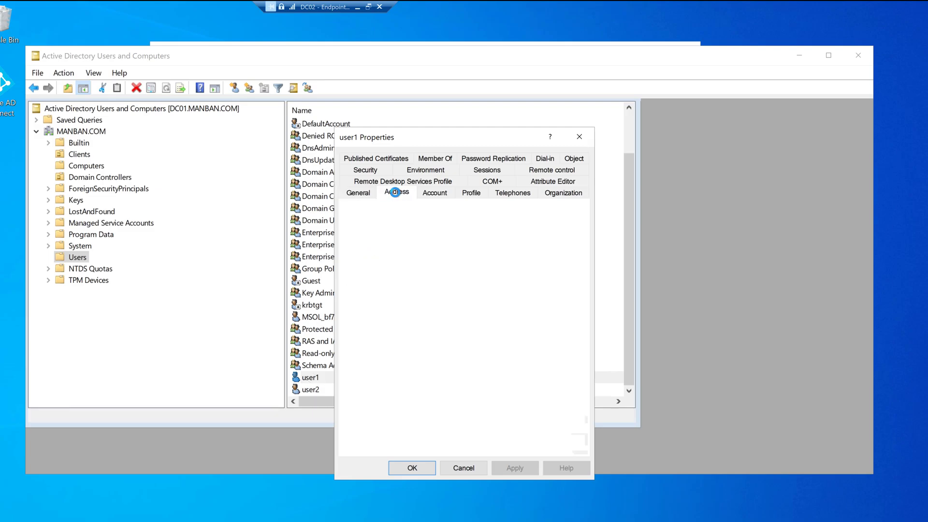
click(434, 192)
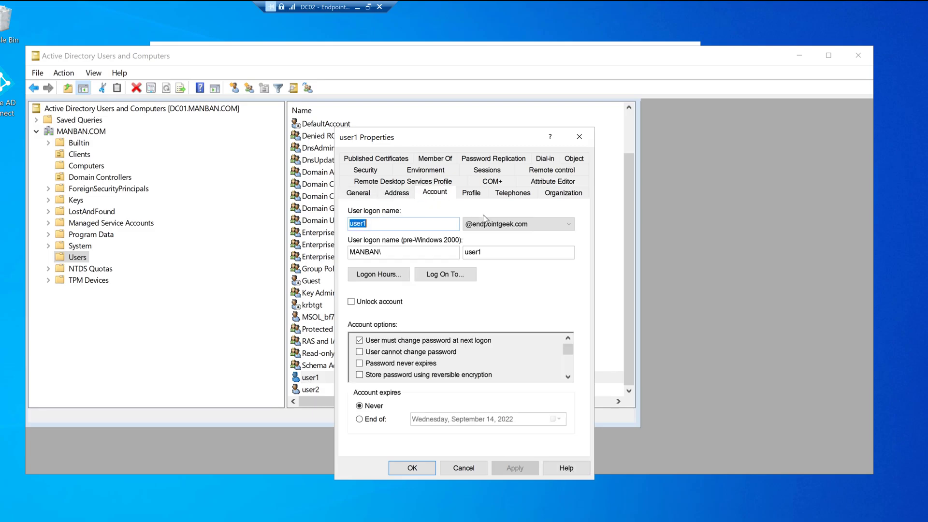
click(545, 228)
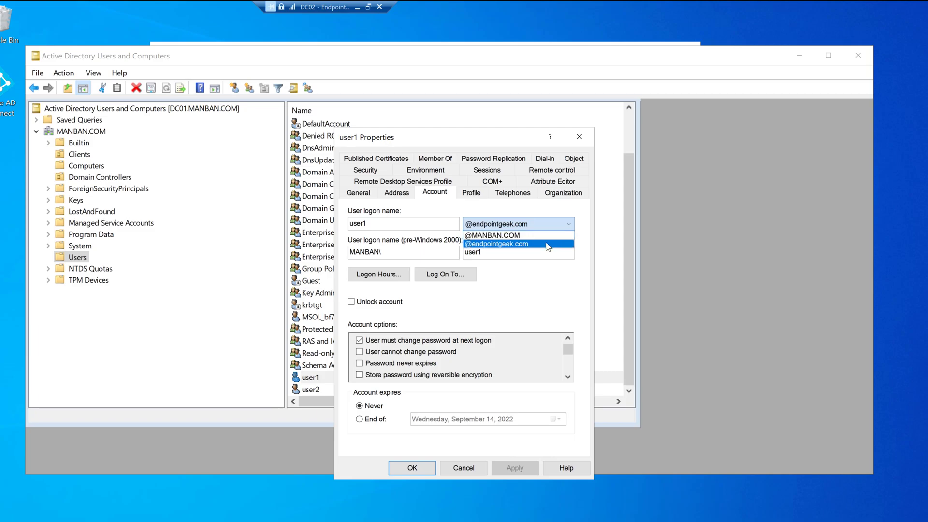
click(548, 244)
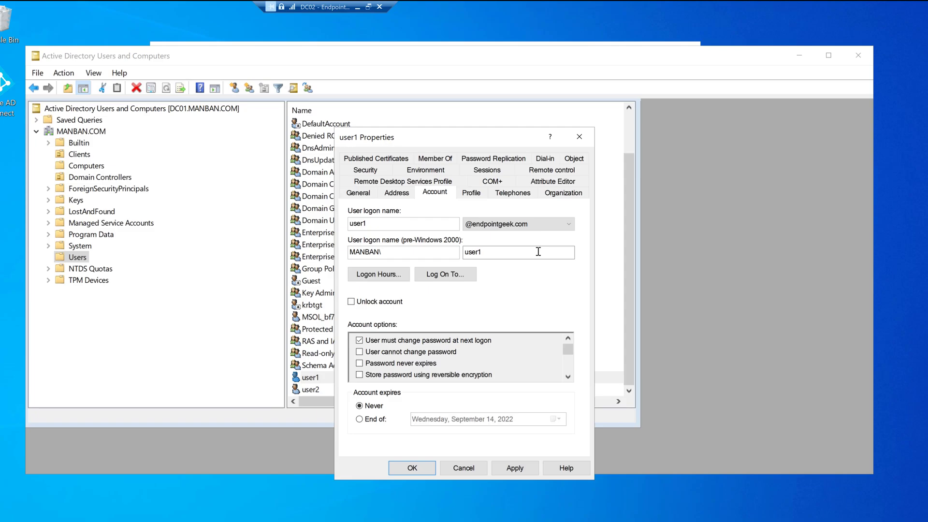
click(542, 225)
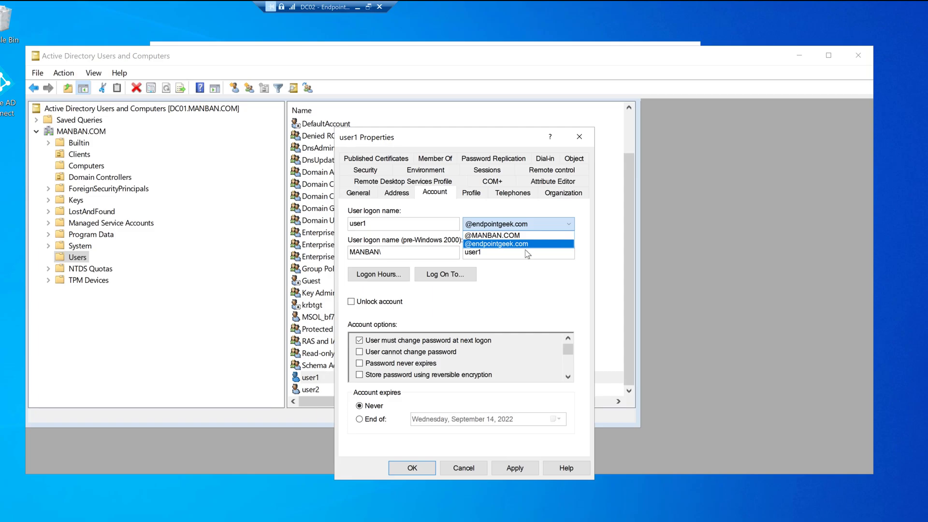
click(529, 278)
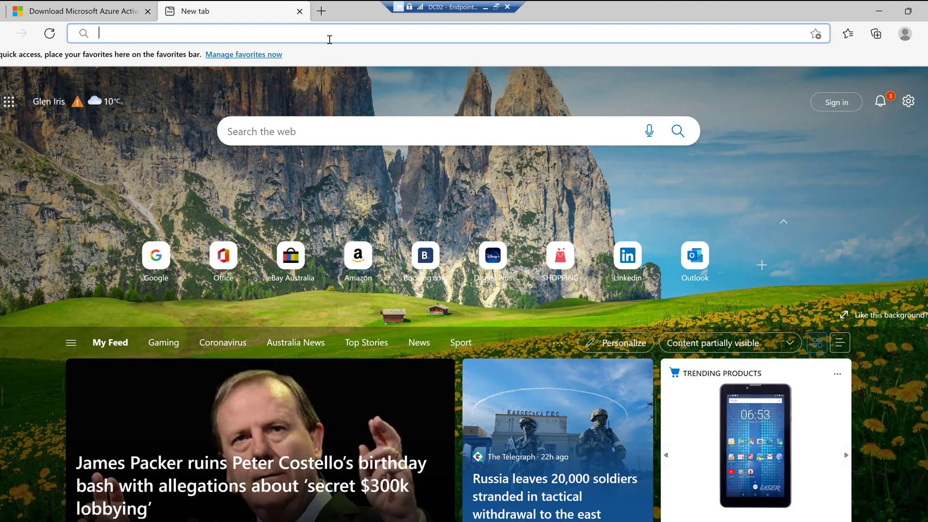
Go to portal.azure.com and show the Azure Active Directory user list.
text(portal.azure.com)
key(Return)
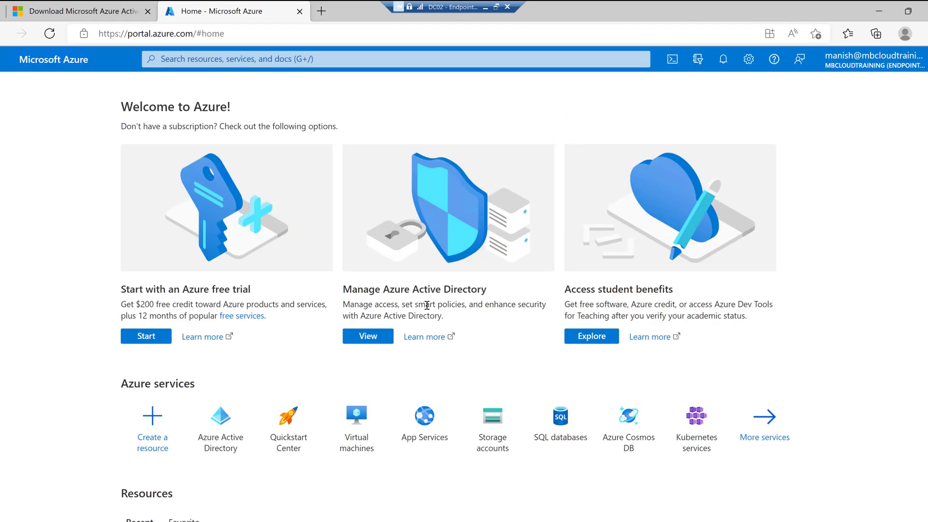
click(216, 423)
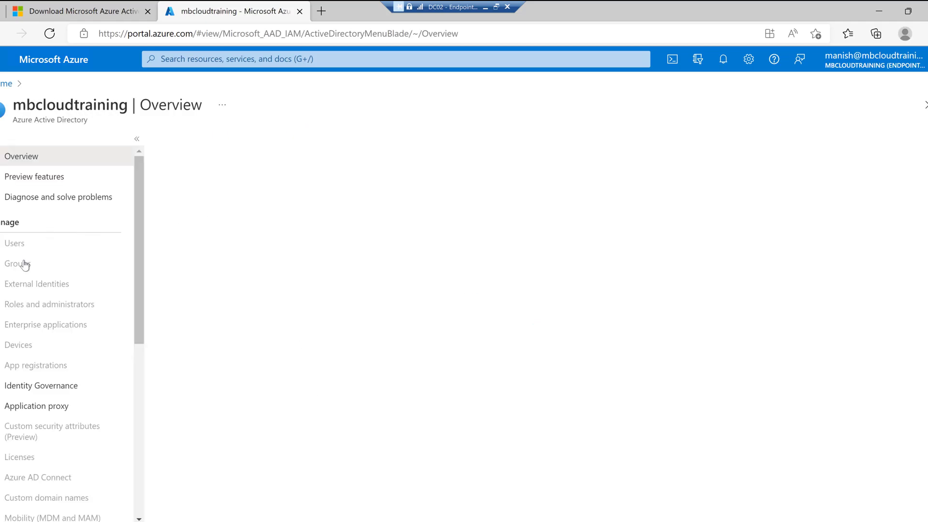
click(16, 244)
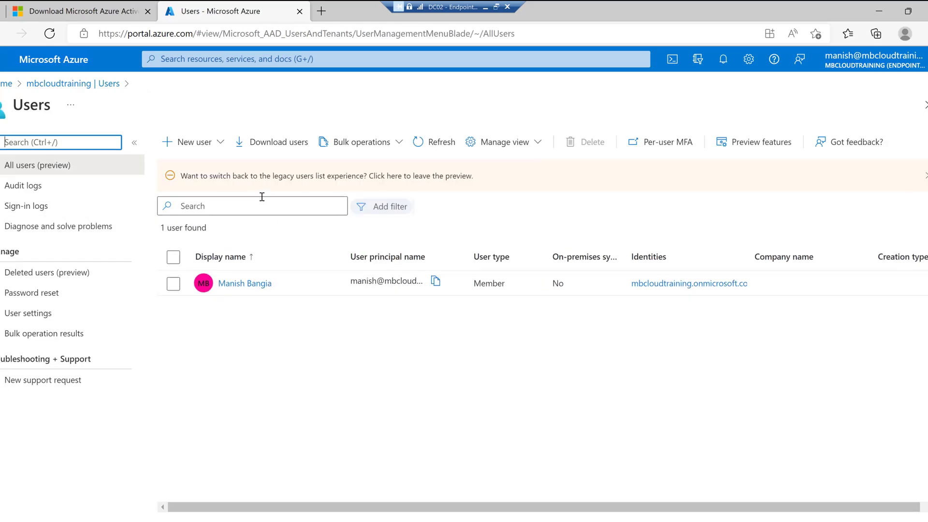
Create the SyncAccount user with the Hybrid identity administrator role, declining the browser password save.
click(221, 145)
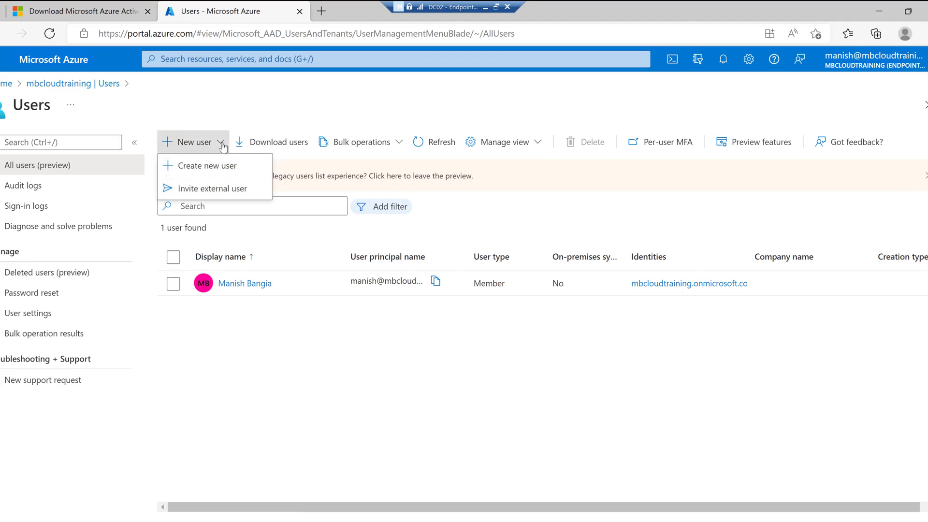
click(224, 169)
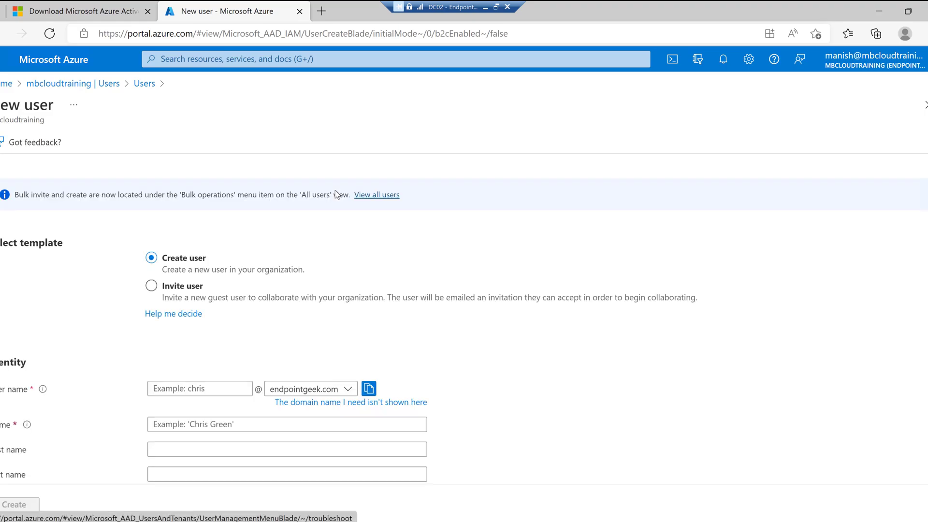
scroll(396, 247, down, 2)
click(229, 292)
text(Sye)
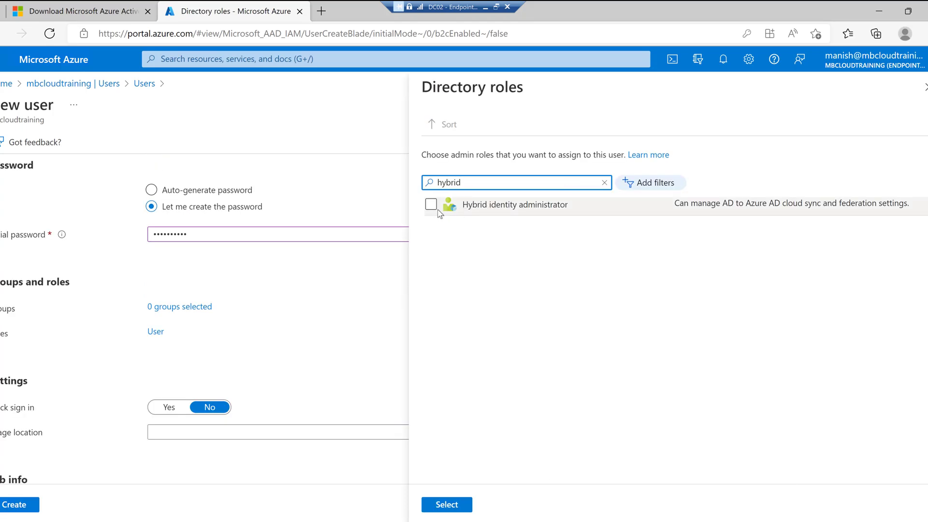
click(432, 205)
click(456, 506)
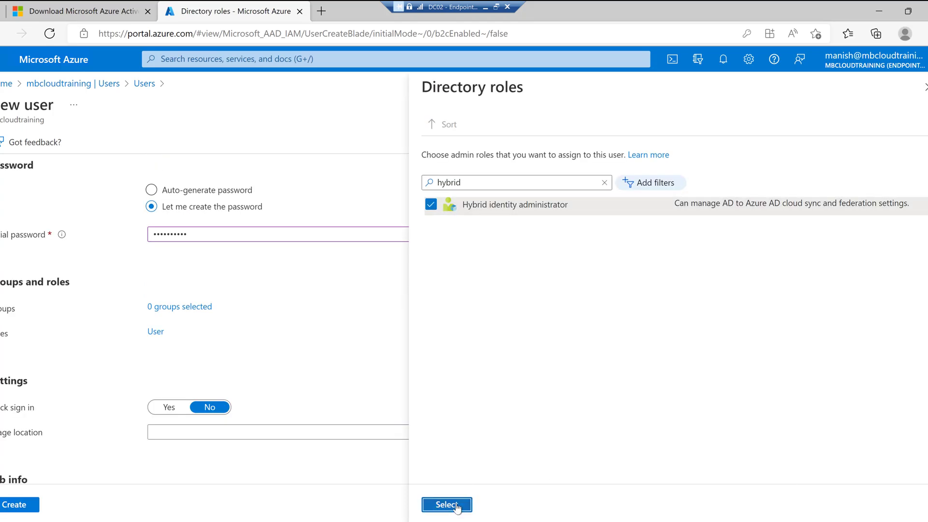
scroll(557, 371, down, 2)
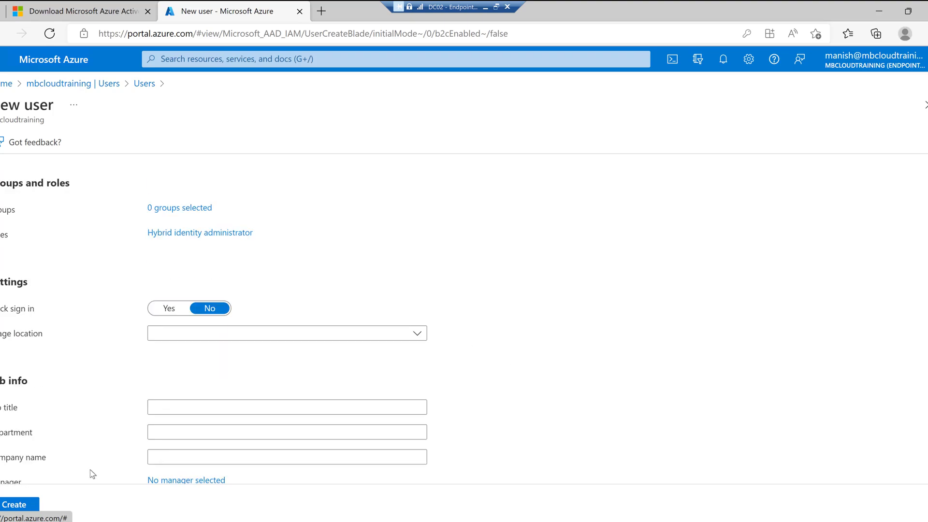
click(15, 510)
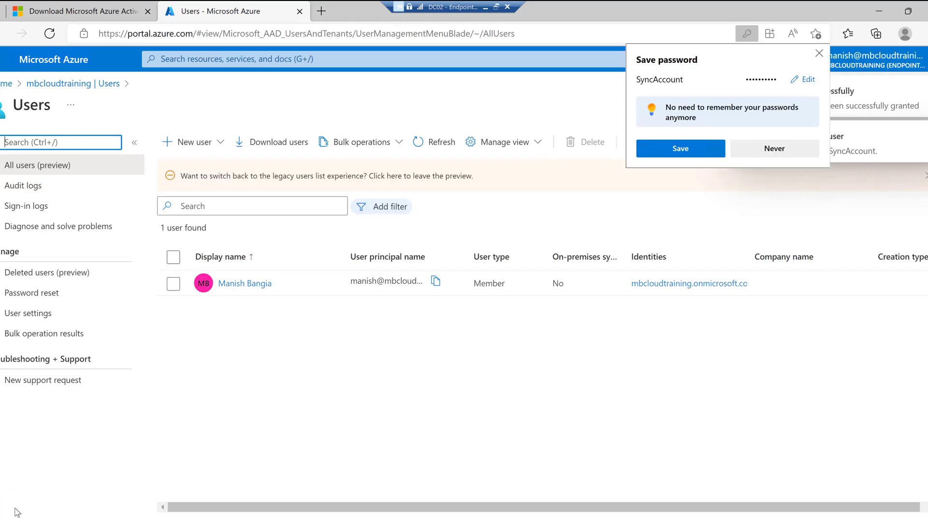
click(600, 207)
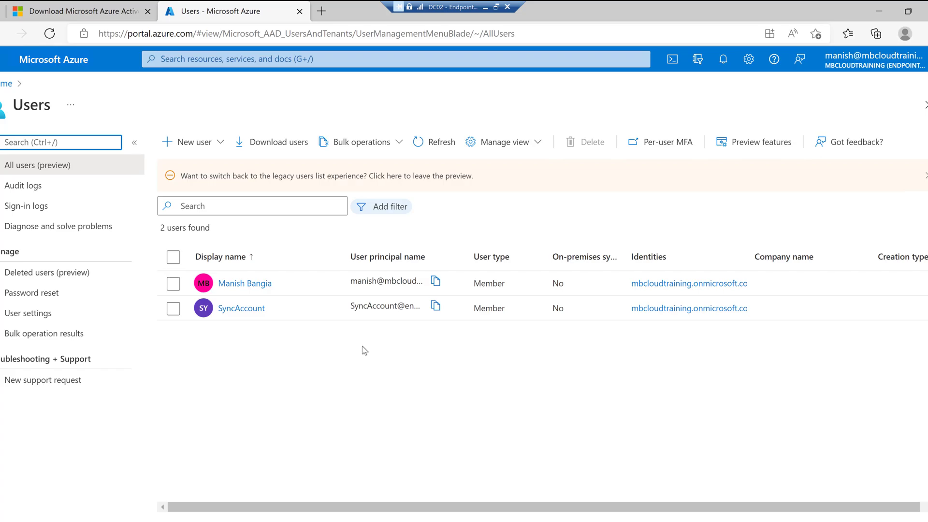
Run AzureADConnect.msi from the Downloads folder in File Explorer.
click(87, 16)
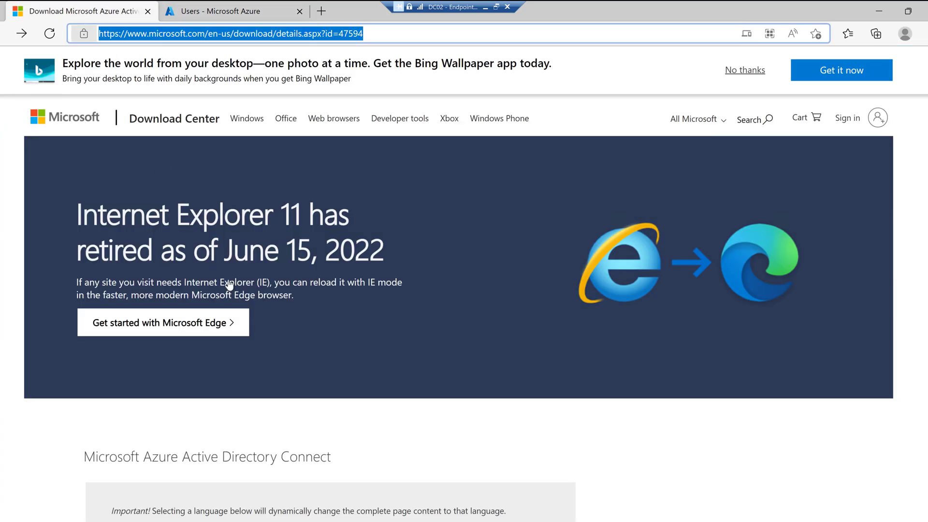
scroll(411, 384, down, 3)
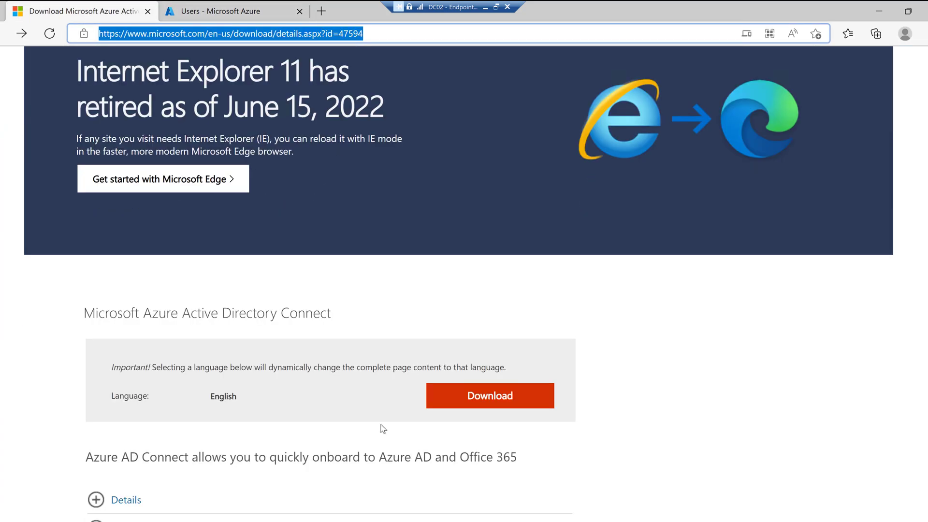
click(305, 519)
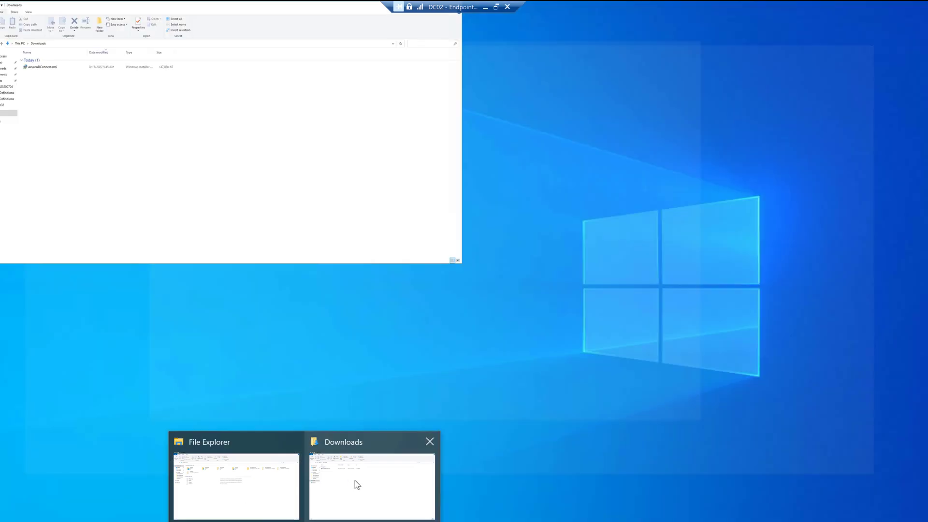
click(355, 481)
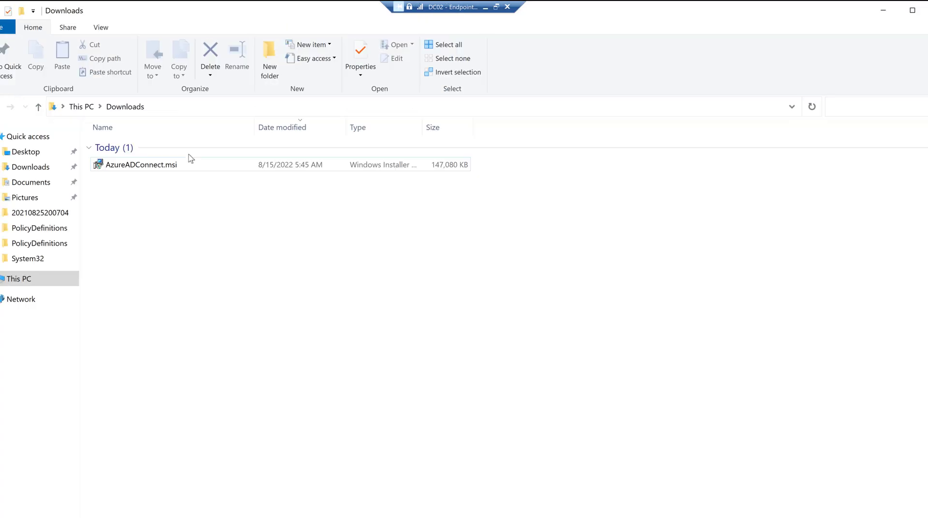
click(167, 165)
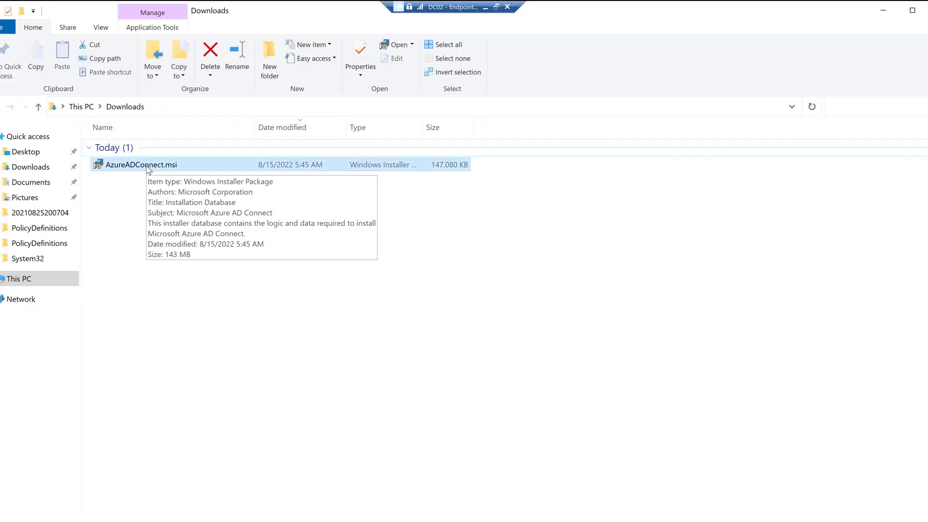
double_click(150, 167)
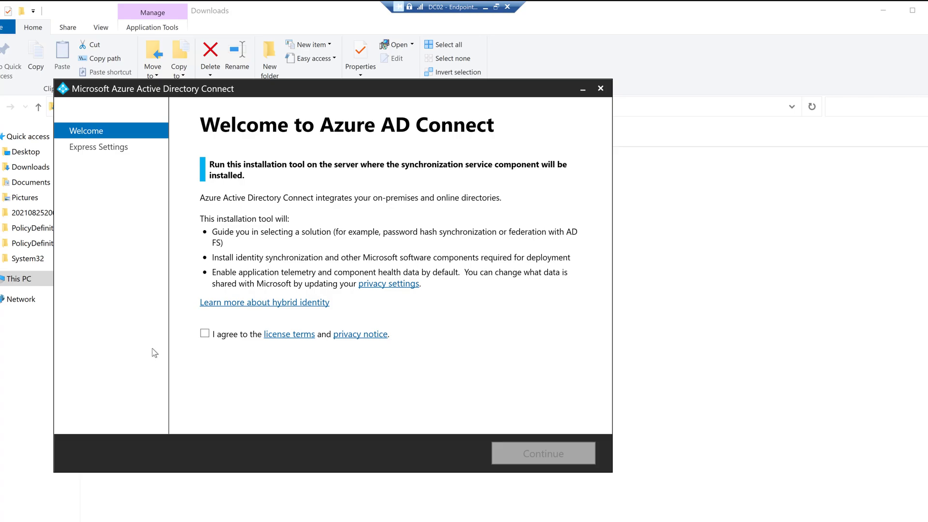
Accept the licence, install components for a Customize setup, and keep Password Hash Synchronization.
click(204, 333)
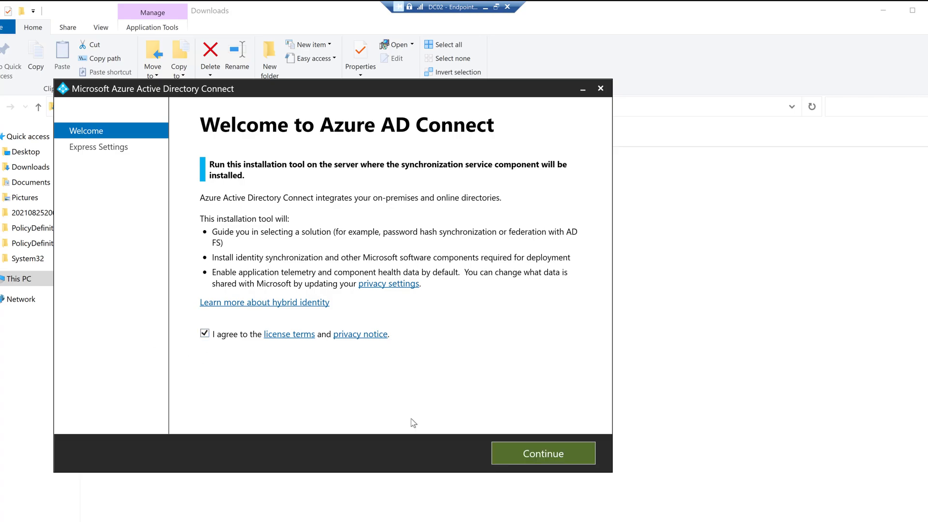
click(509, 452)
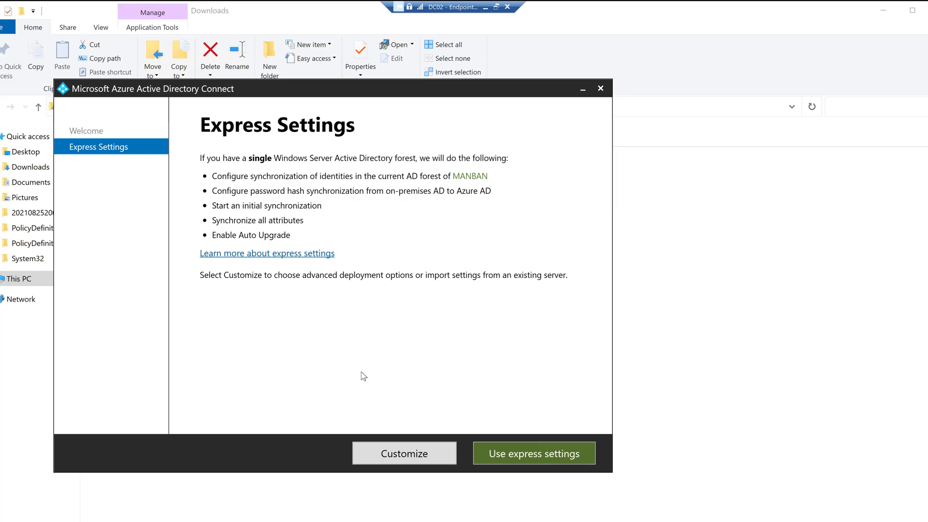
click(394, 459)
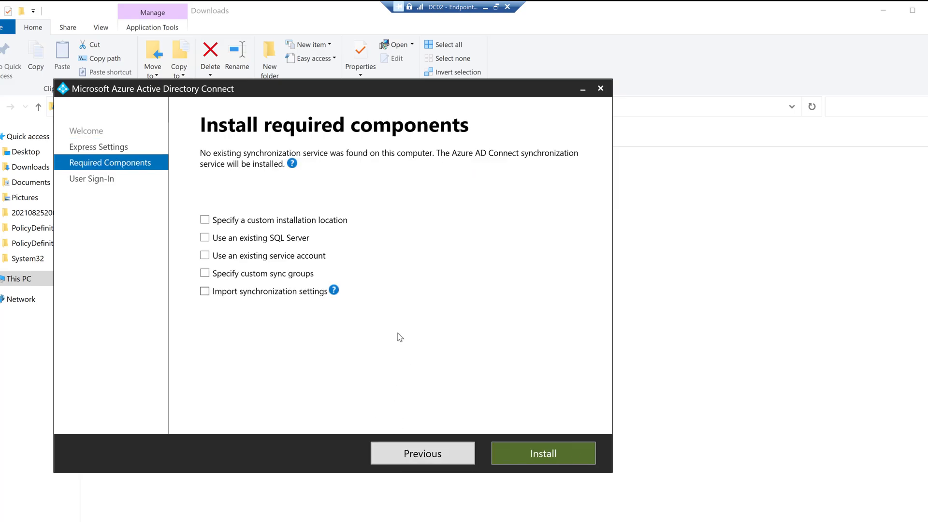
click(540, 455)
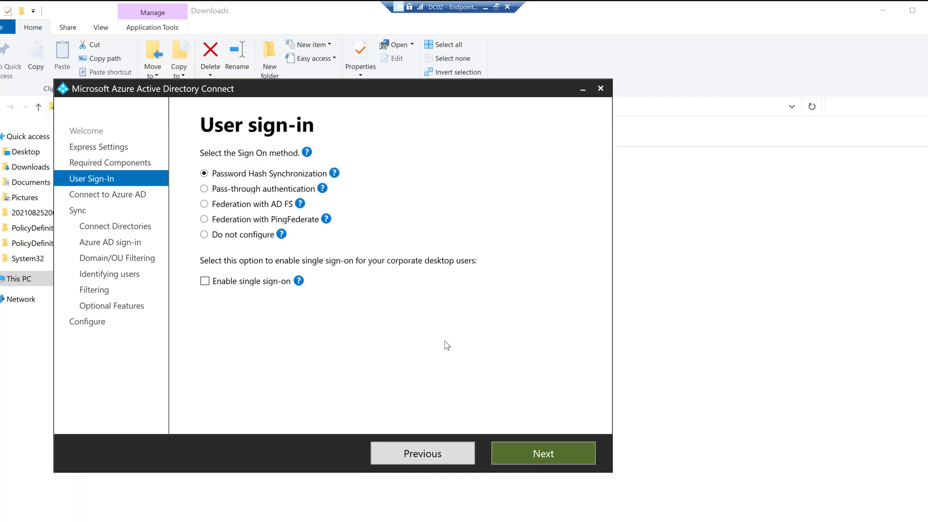
click(322, 189)
key(Return)
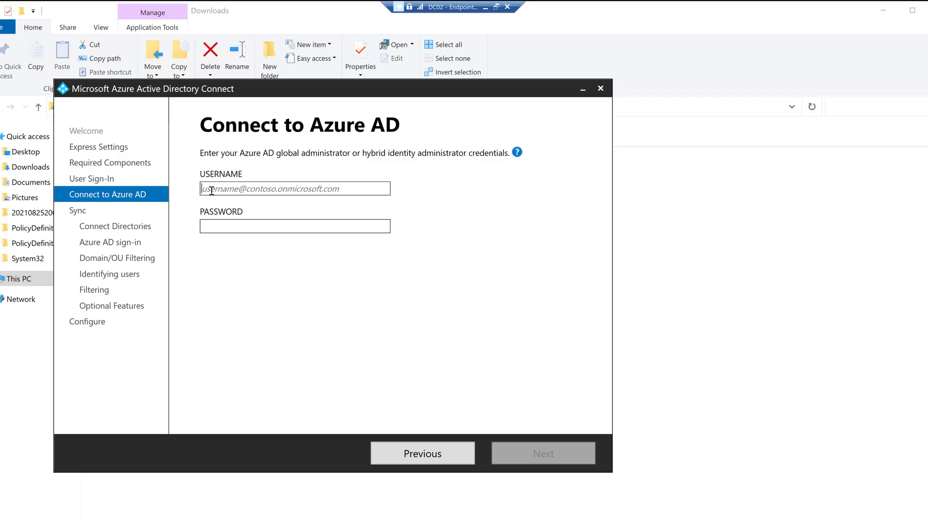
Sign in to Azure AD with the sync account and add MANBAN.COM as a directory.
text(syncacount)
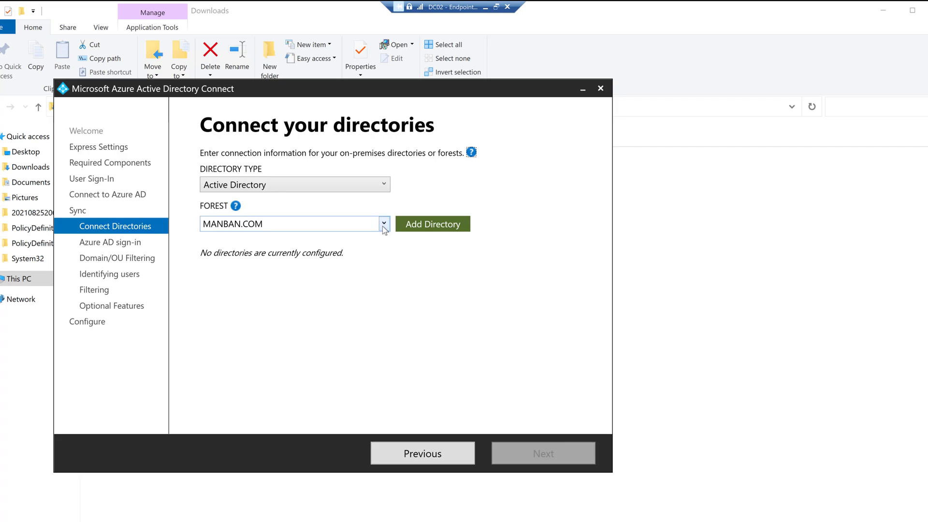
click(384, 226)
click(384, 225)
click(423, 226)
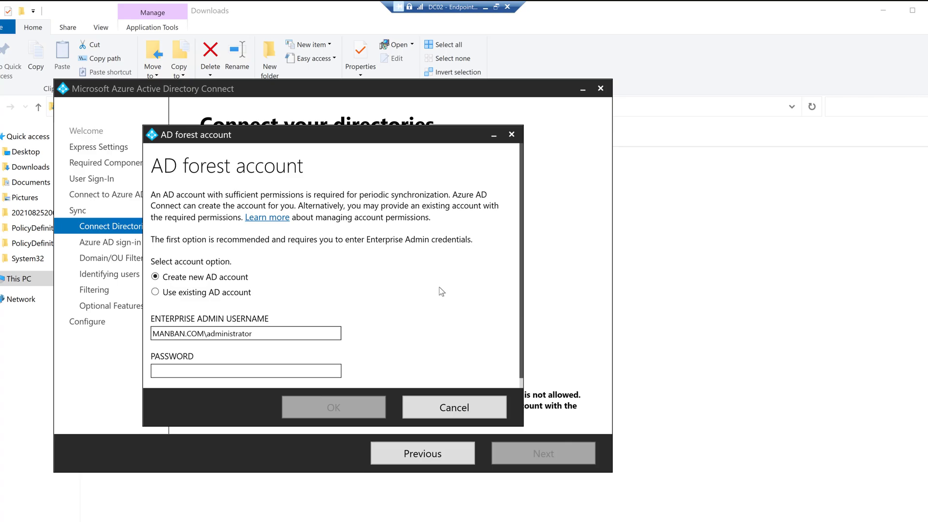
Supply the enterprise admin password for MANBAN.COM and continue with the forest configured.
click(233, 370)
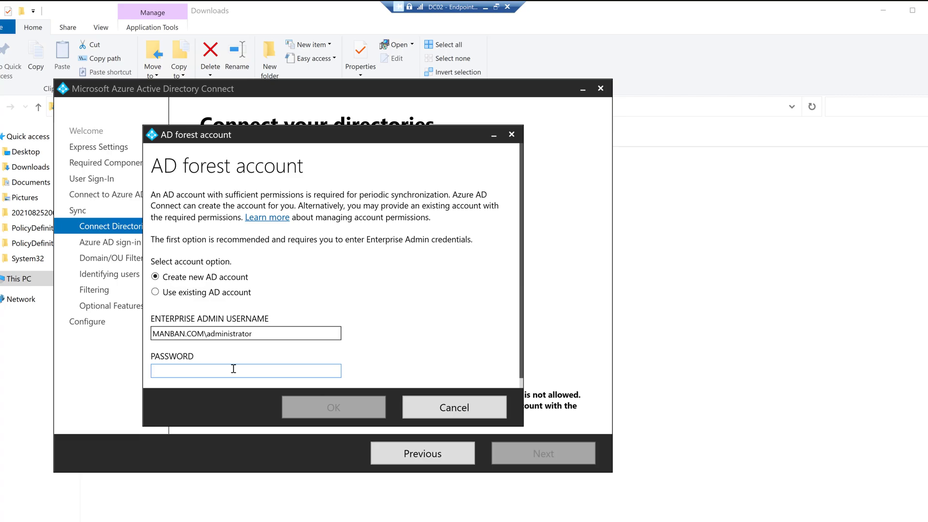
text(******)
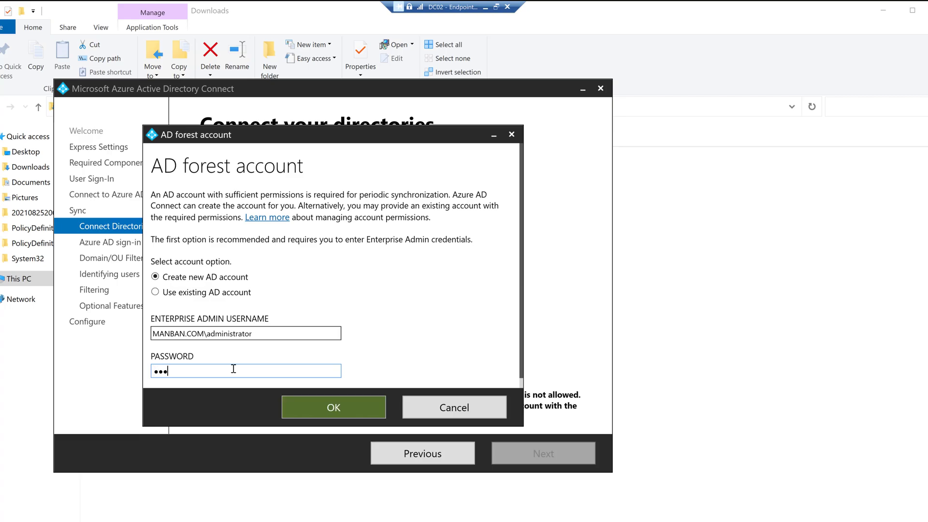
text(**)
click(340, 409)
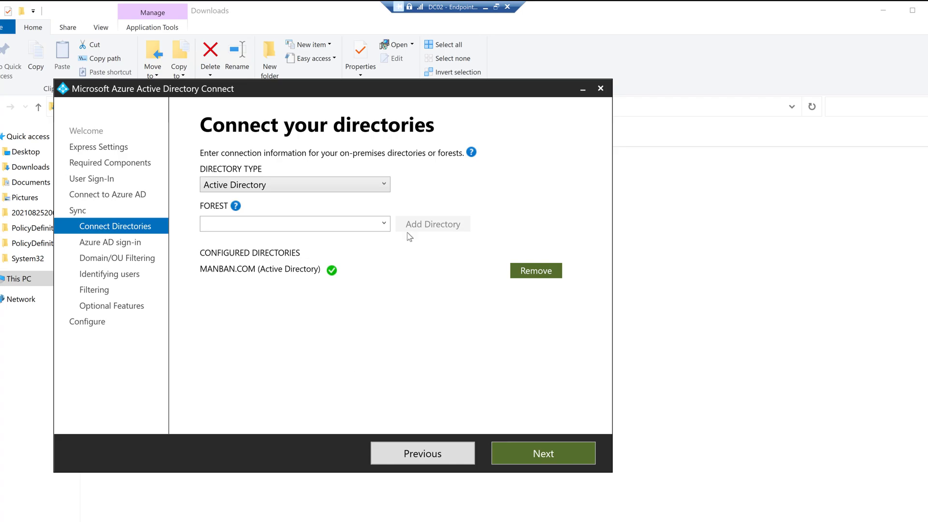
click(384, 224)
click(323, 241)
click(507, 449)
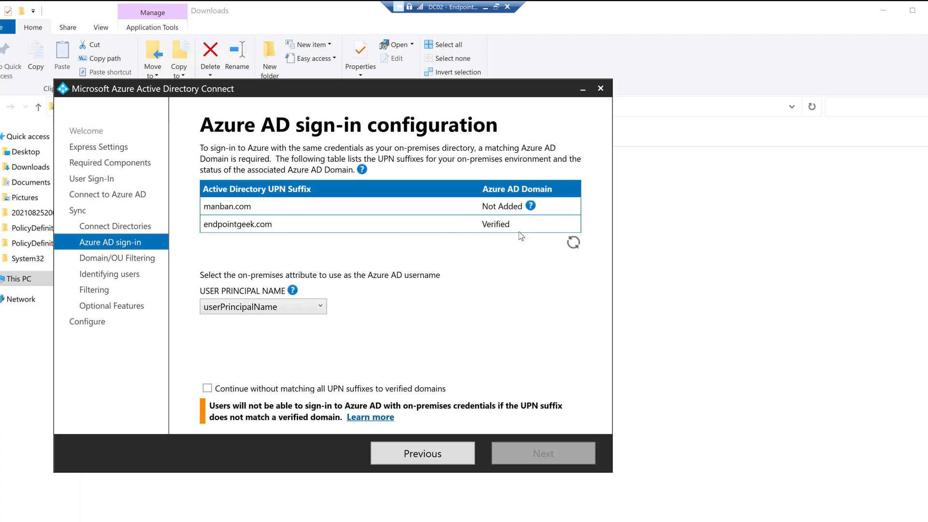
Continue without matching all UPN suffixes and choose Sync selected domains and OUs.
click(208, 389)
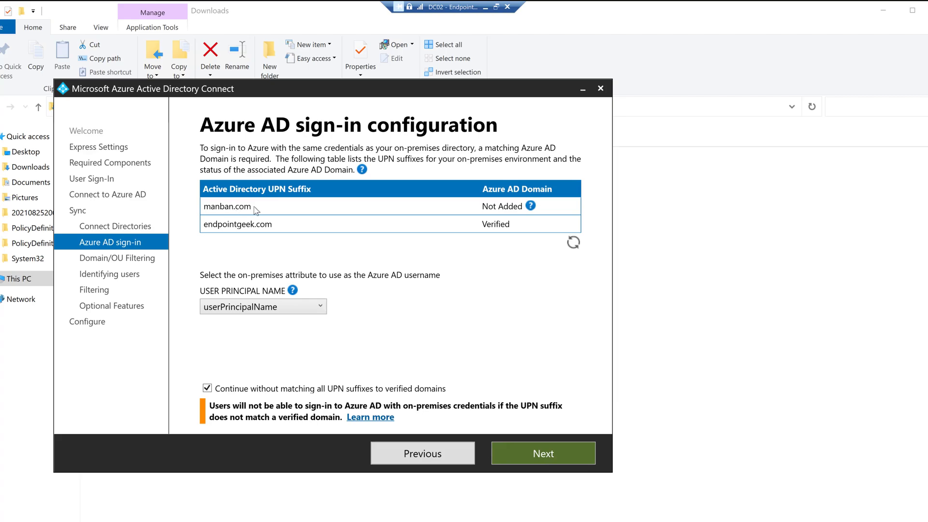
mouse_move(532, 207)
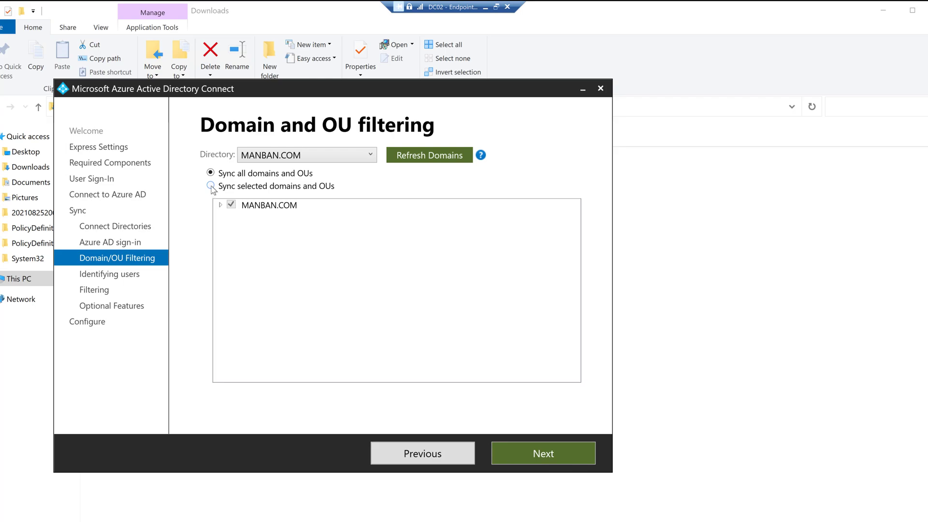
click(211, 187)
Select only the Clients, Computers and Users OUs and keep default user identification settings.
click(220, 205)
click(231, 204)
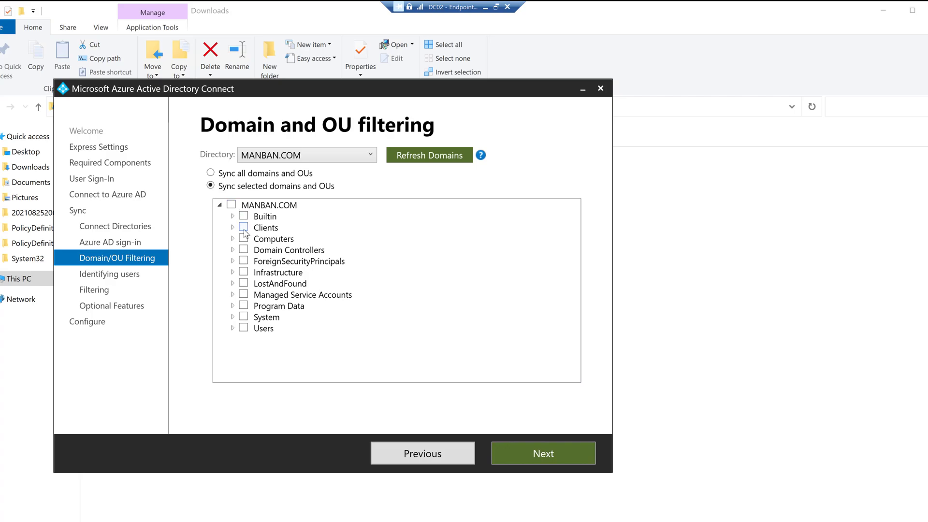
click(244, 239)
click(244, 227)
click(244, 329)
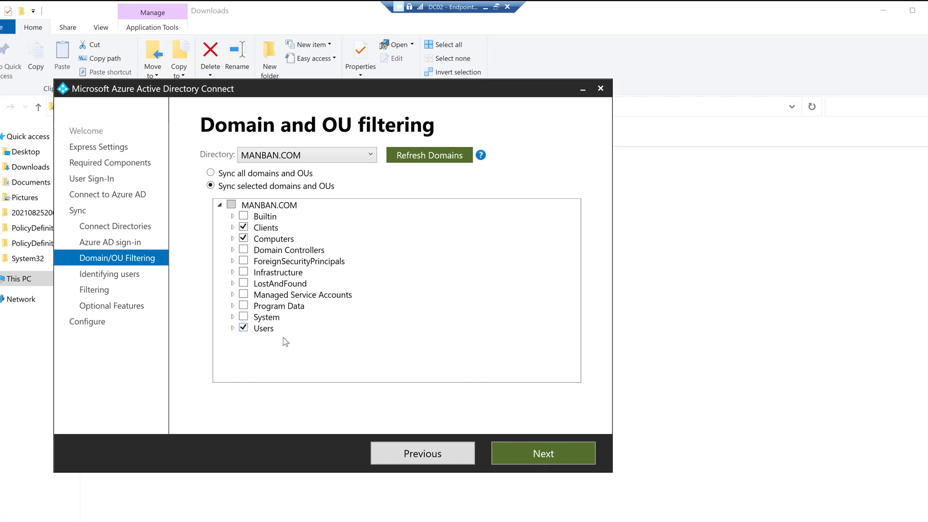
click(535, 453)
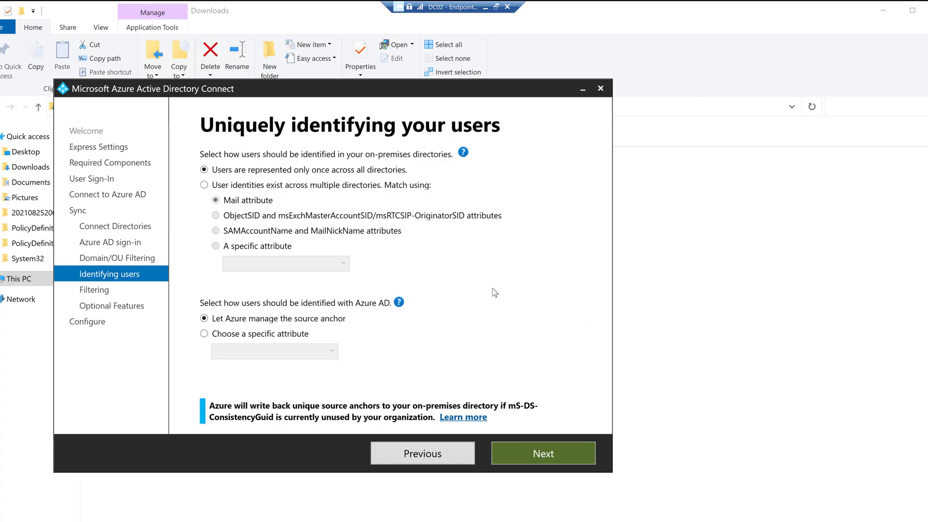
click(552, 456)
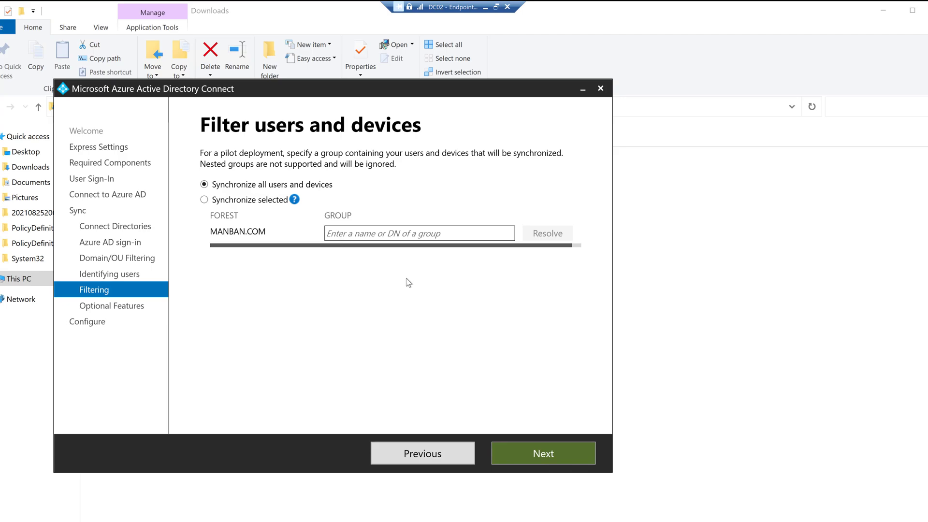
Keep syncing all users and devices, then view the password hash synchronization help.
click(518, 450)
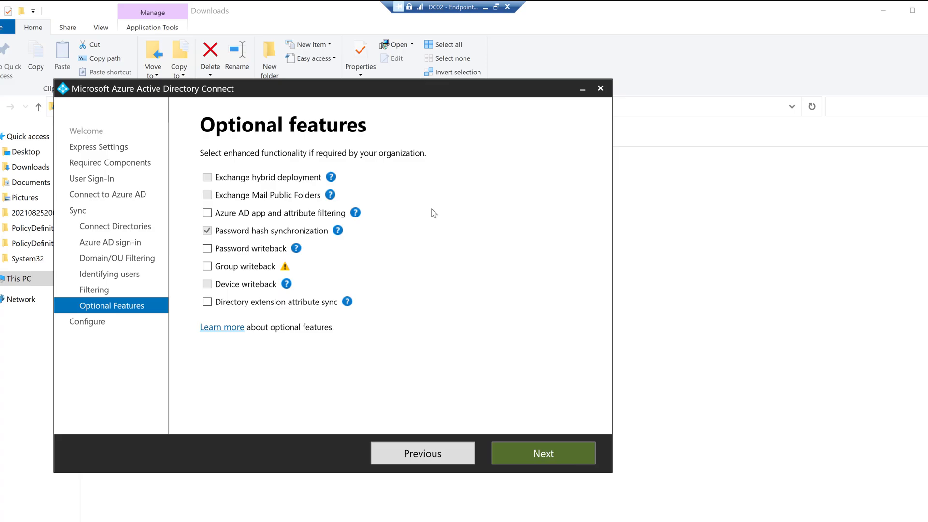
click(338, 230)
Keep password hash synchronization as the sole optional feature and install the sync configuration.
click(428, 228)
click(544, 452)
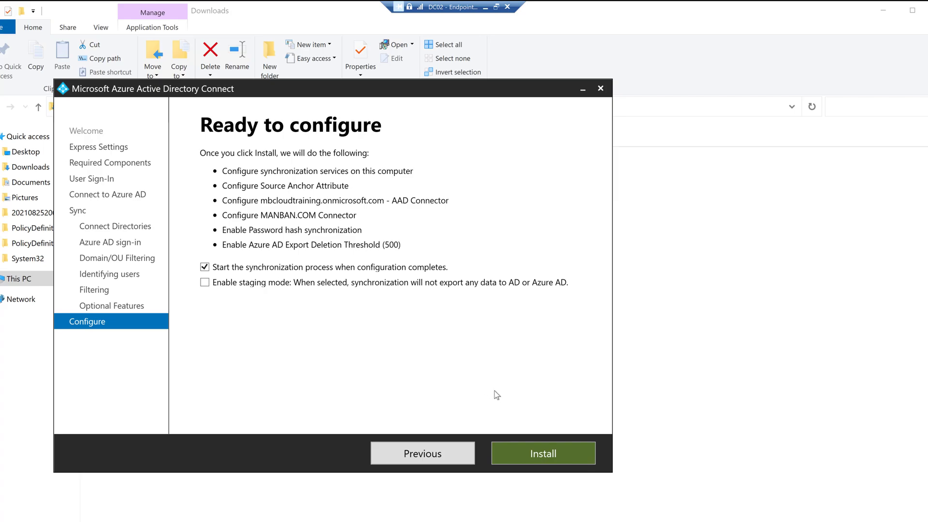
click(543, 456)
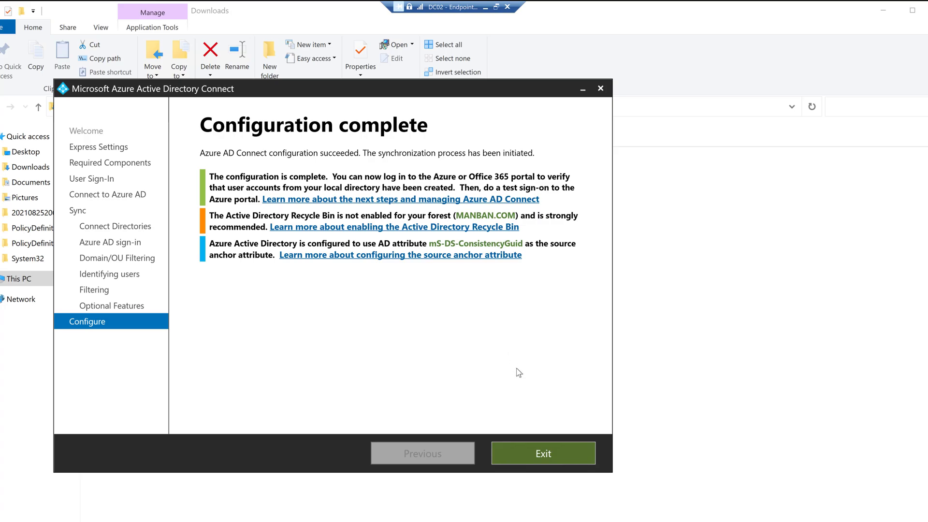
Exit Azure AD Connect from the Configuration complete page.
click(538, 456)
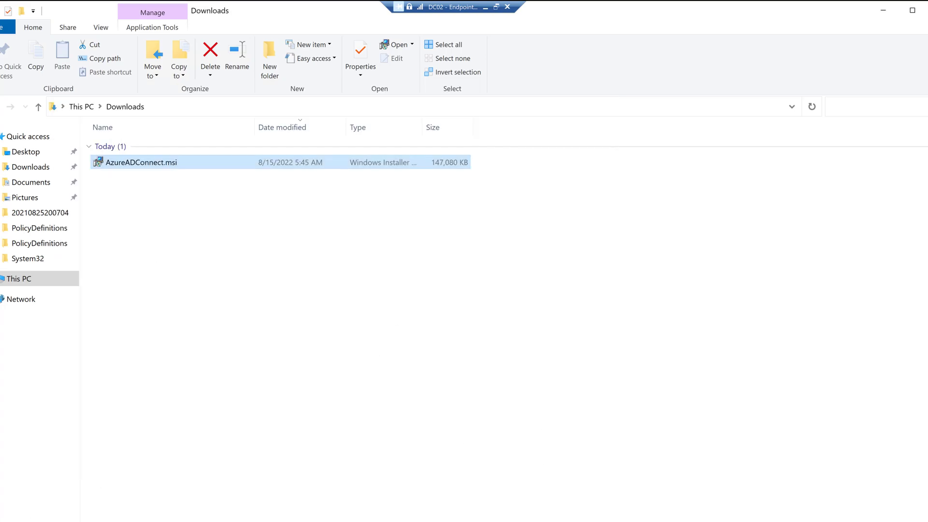
Search the Start menu for 'synch' and launch Synchronization Service.
click(150, 438)
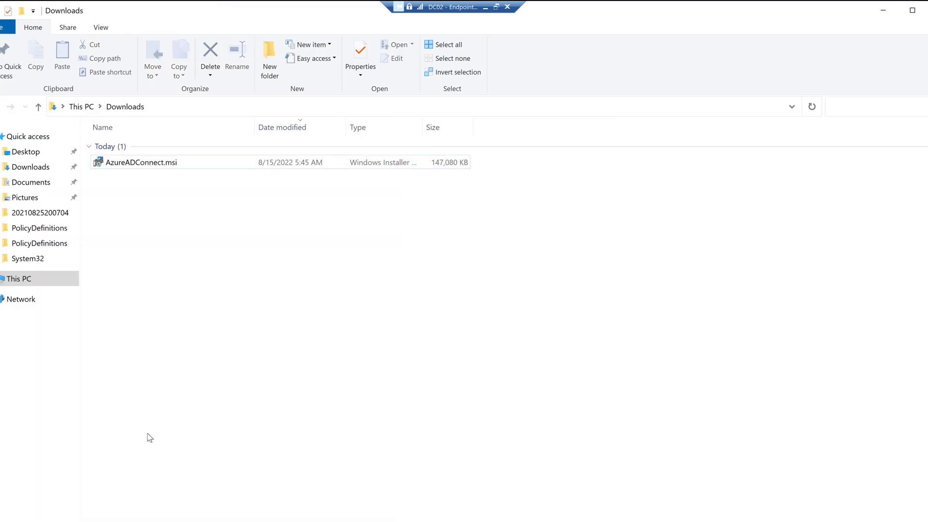
key(super)
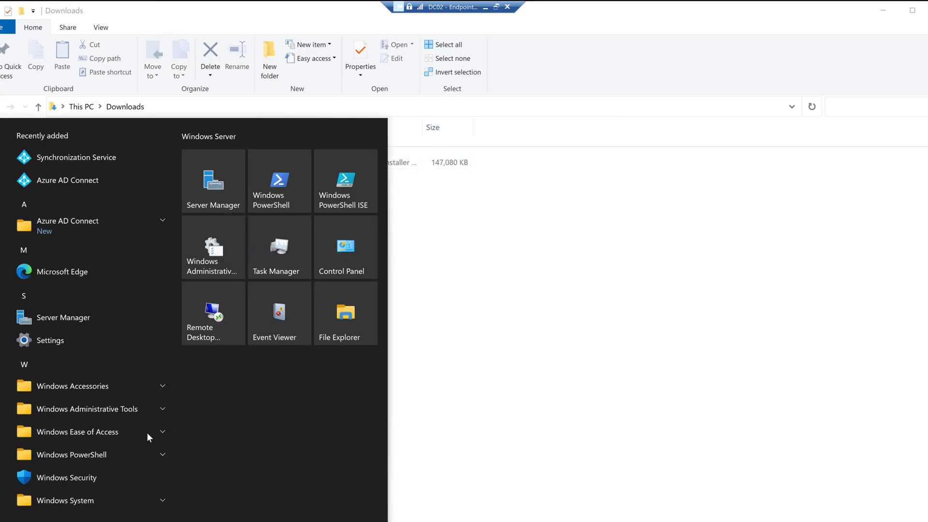
text(synch)
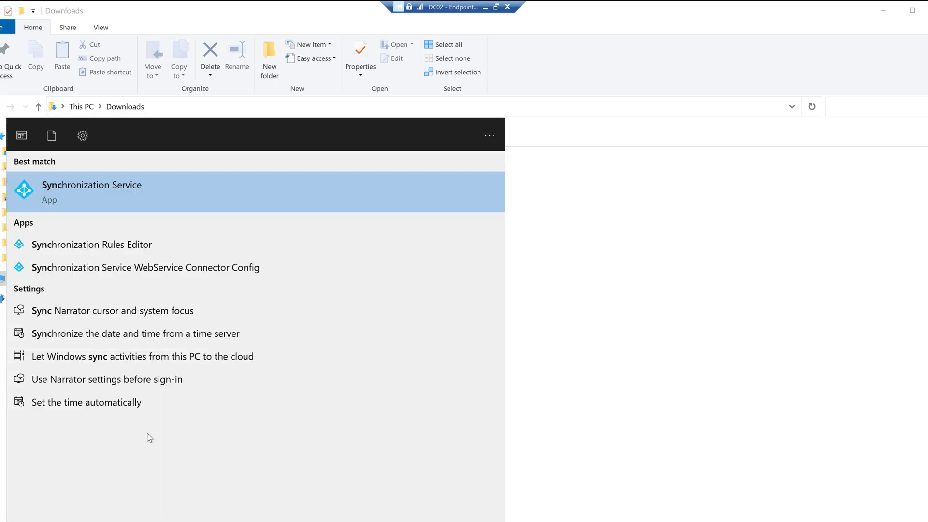
click(156, 194)
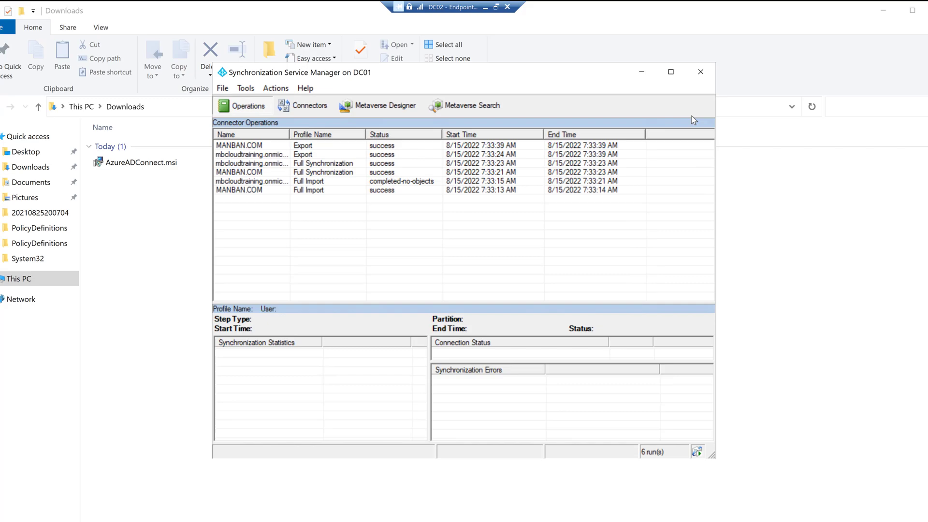
Show the Connectors list and reposition and widen the Synchronization Service Manager window.
click(306, 105)
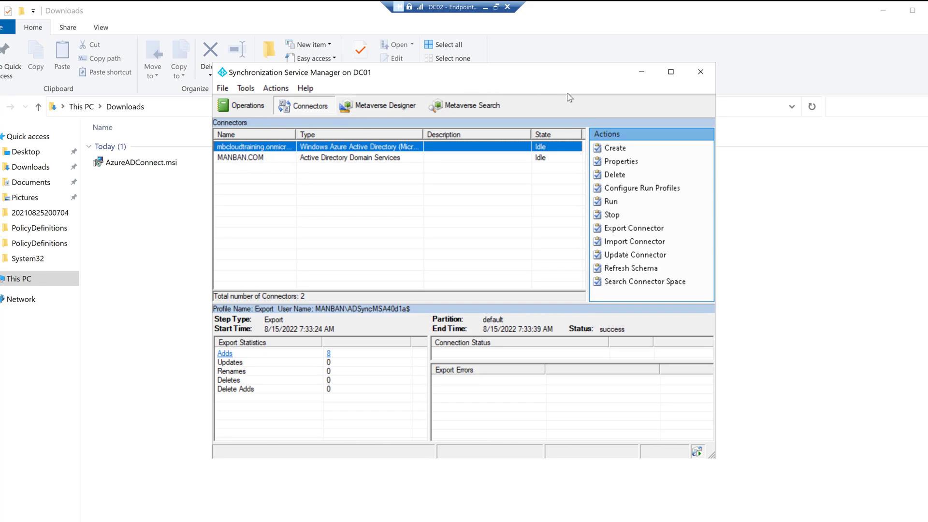
drag(484, 72, 263, 47)
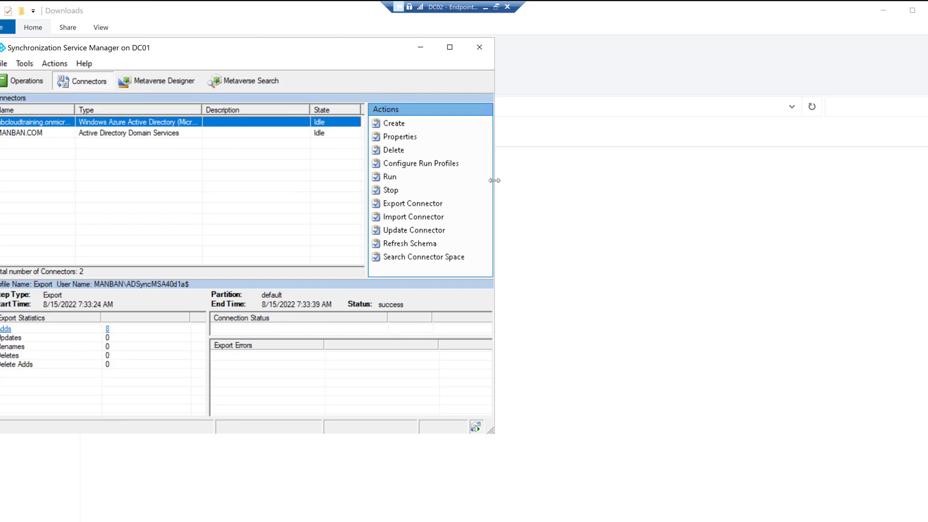
drag(494, 182, 751, 168)
drag(268, 51, 408, 61)
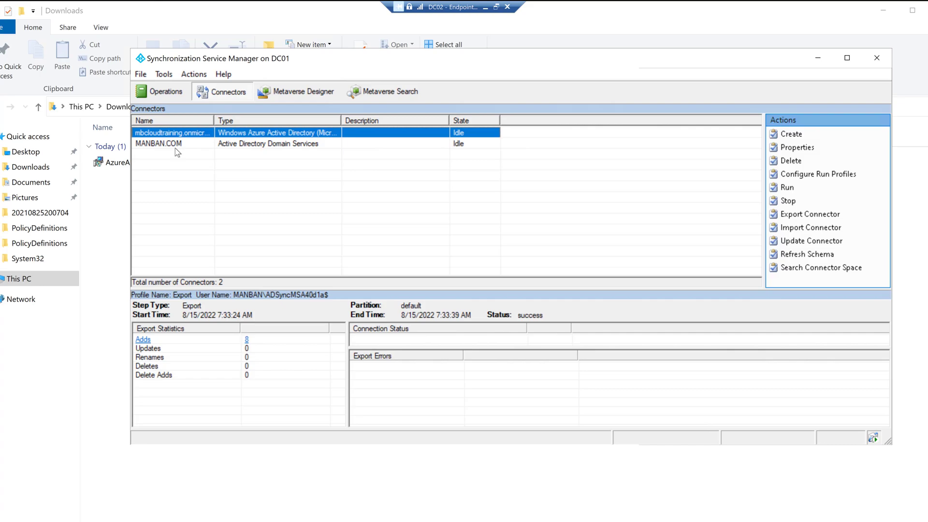
Run a Full Synchronization profile on the Azure AD connector.
right_click(188, 134)
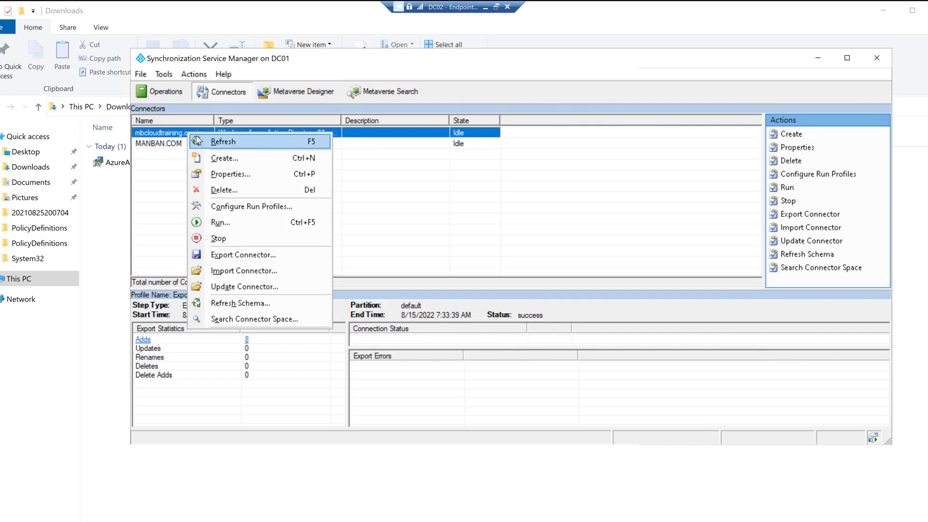
click(220, 223)
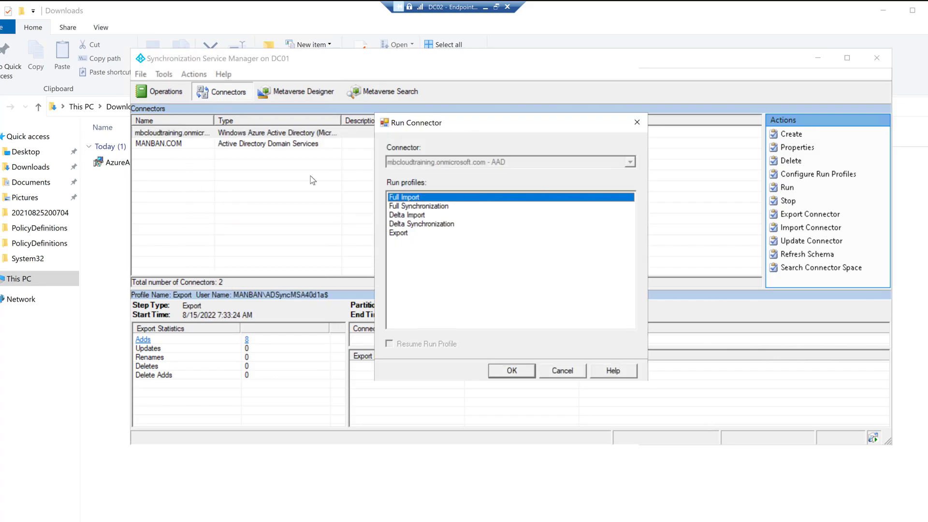
click(419, 206)
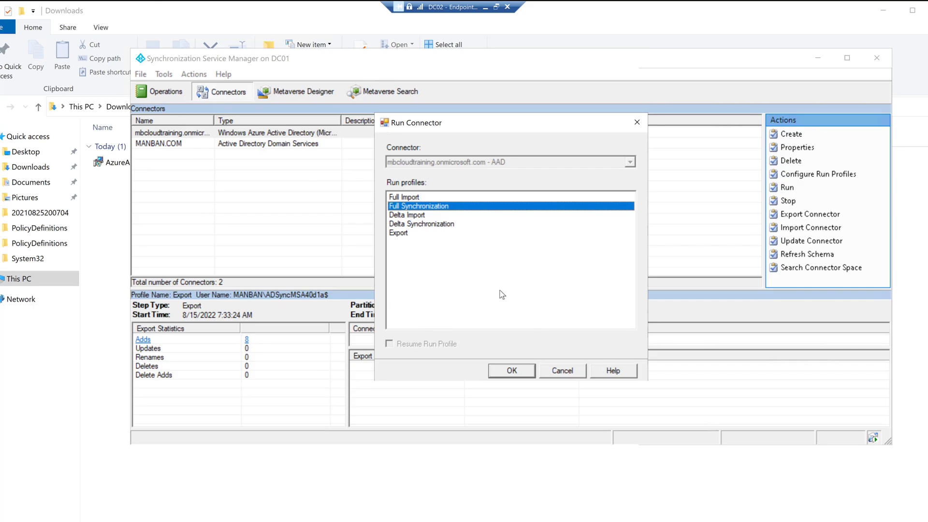
click(515, 374)
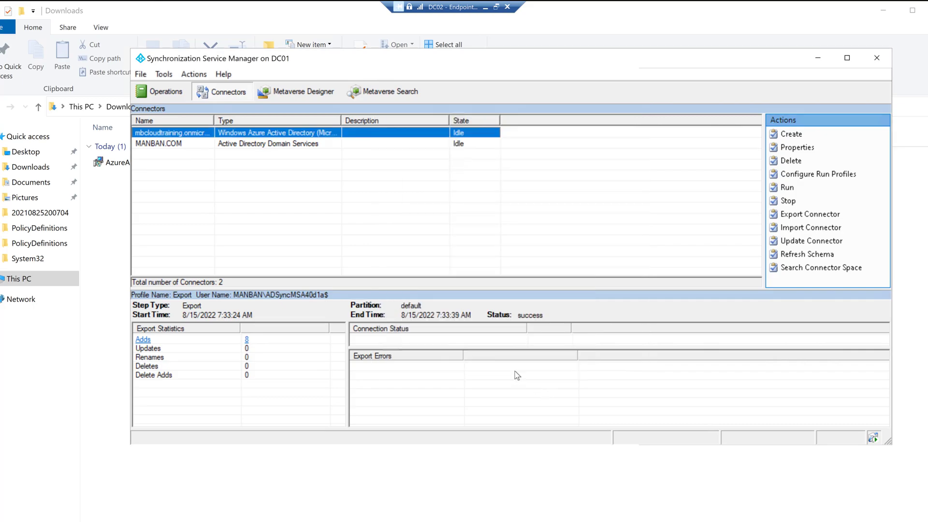
Run a Full Synchronization profile on the MANBAN.COM connector.
click(170, 145)
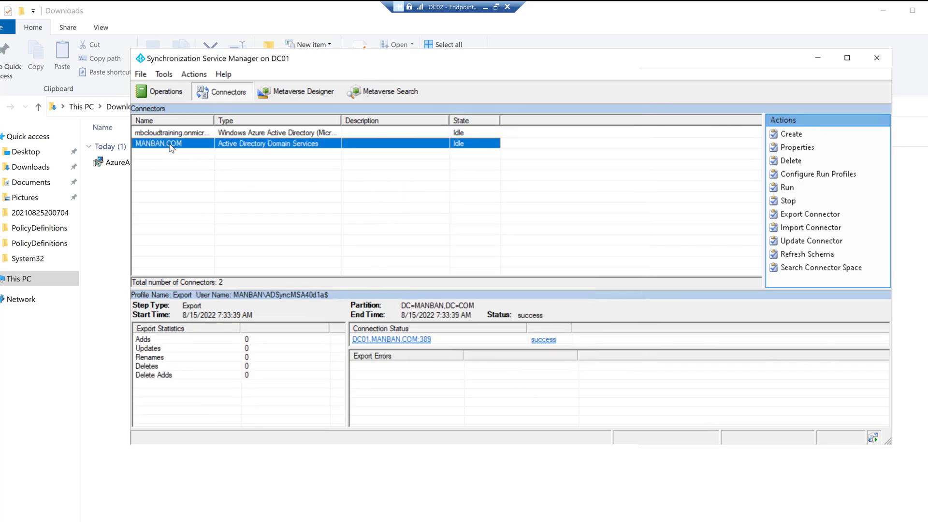
right_click(171, 148)
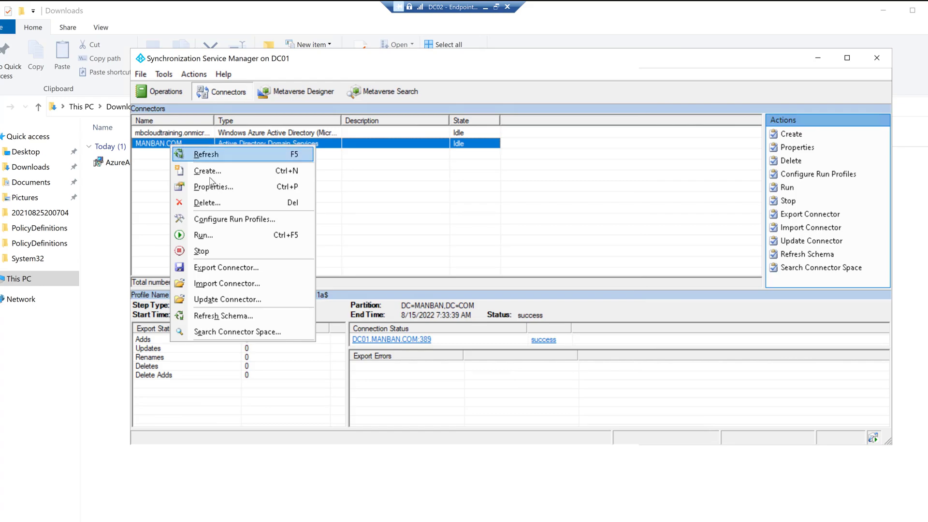
click(269, 234)
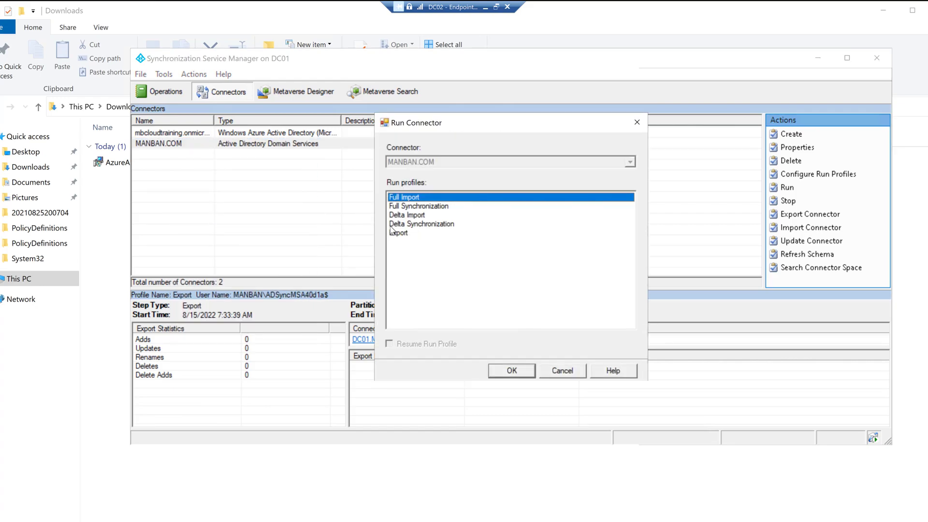
click(422, 208)
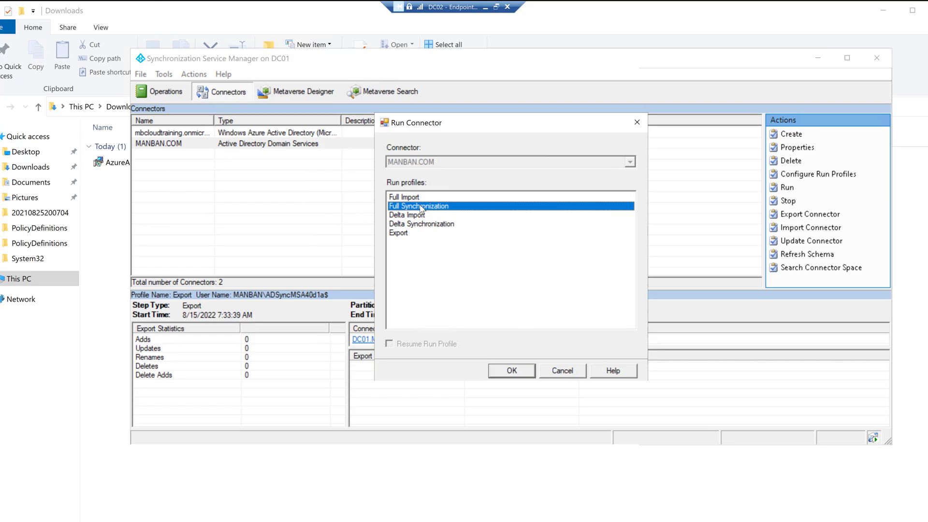
click(513, 371)
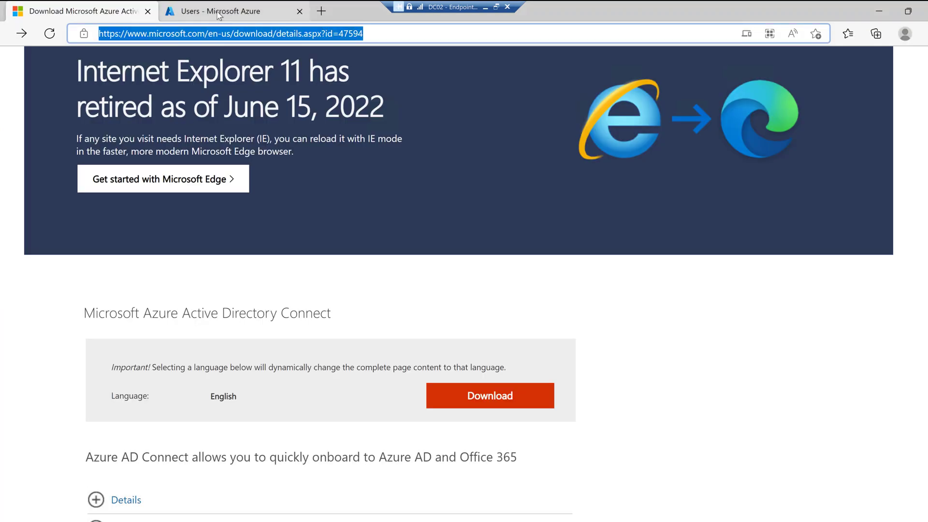
Refresh the Azure portal Users list to see synced user1 and user2, then open user2 in ADUC.
click(219, 15)
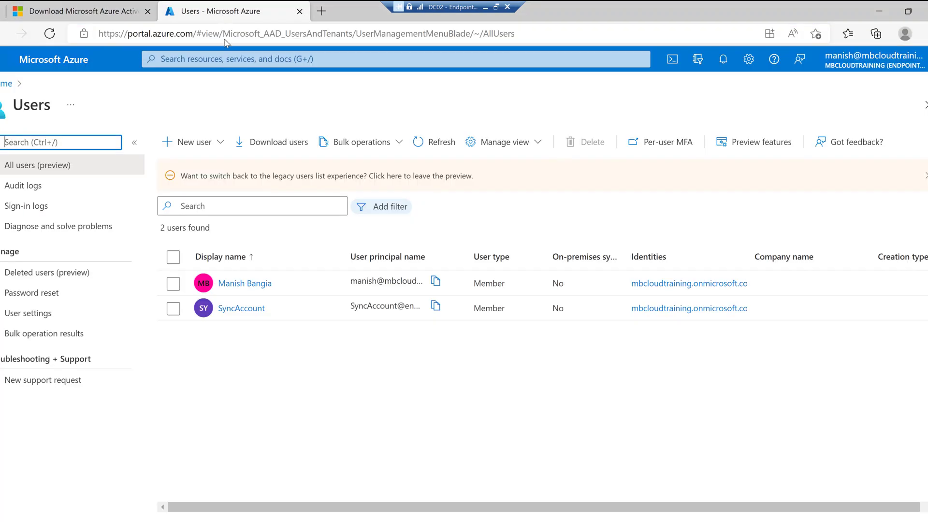
click(435, 142)
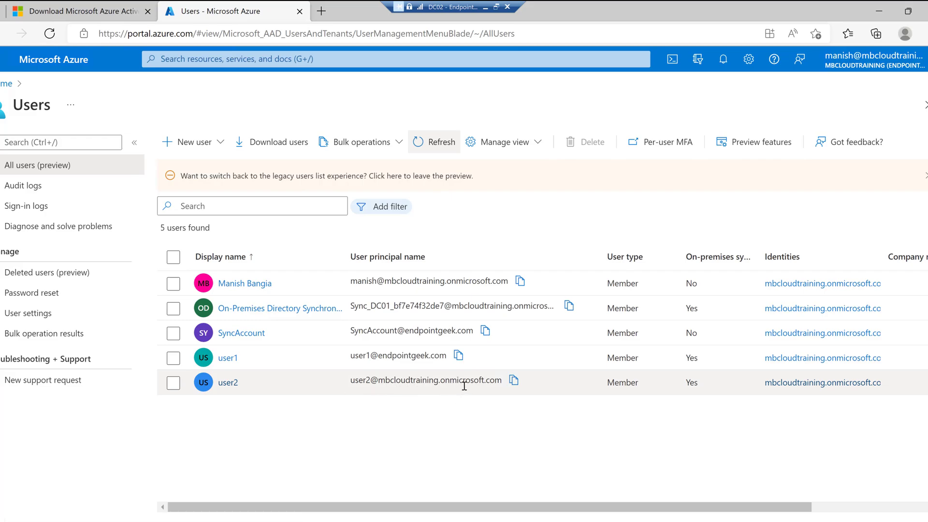
click(514, 381)
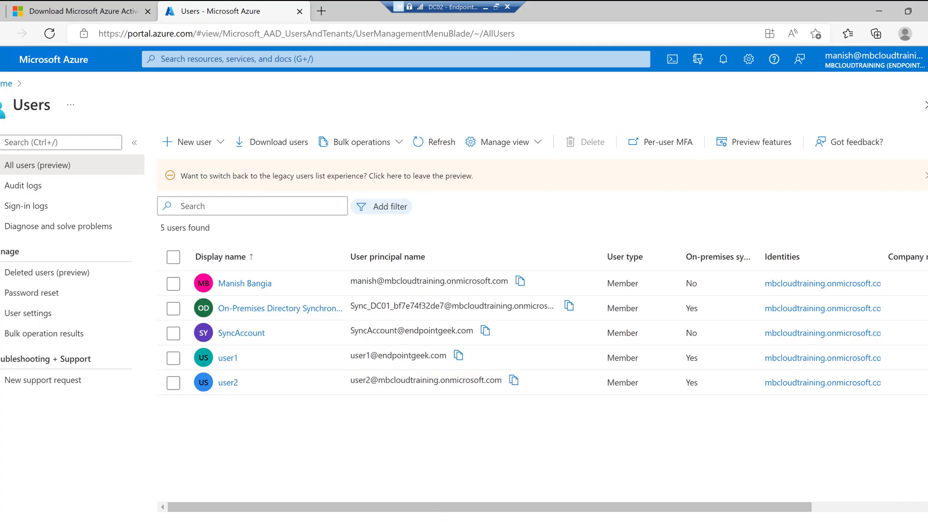
key(alt+Tab)
double_click(311, 438)
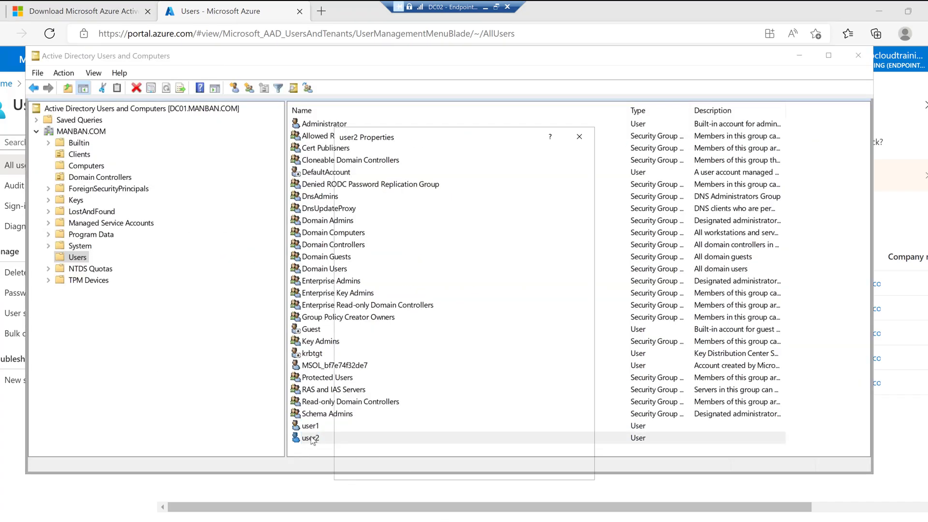
click(434, 193)
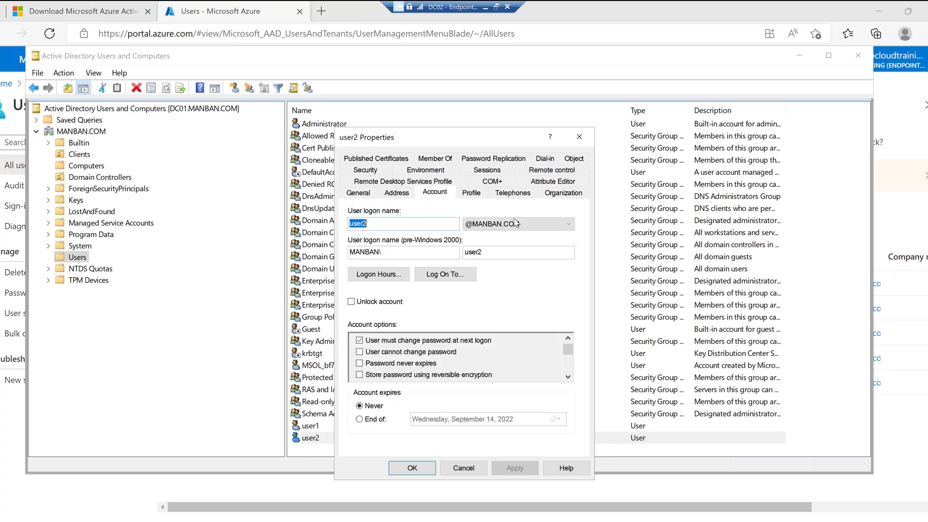
click(555, 226)
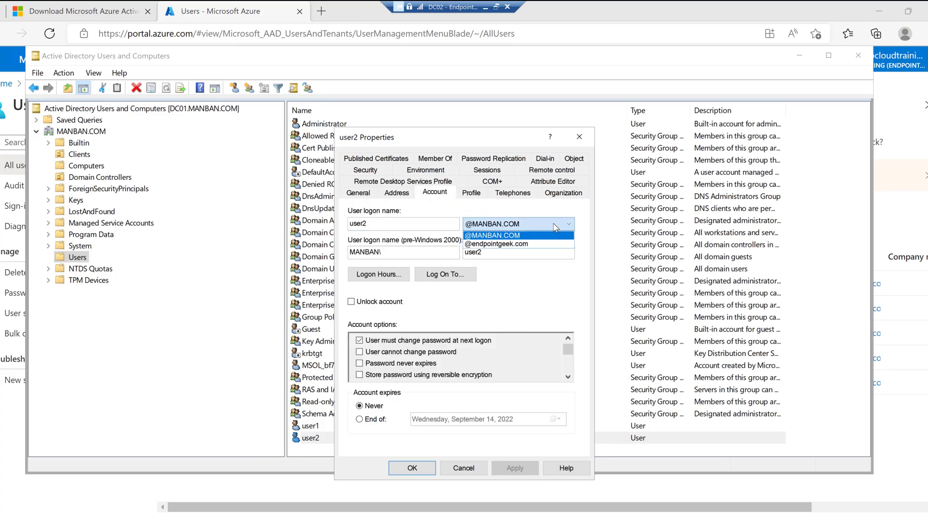
click(490, 244)
click(414, 467)
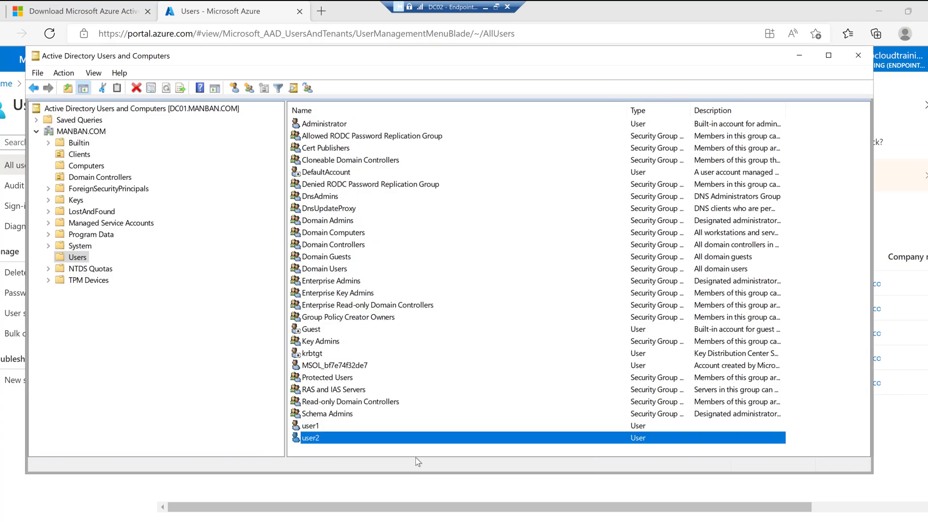
Close Edge and relaunch Azure AD Connect from the desktop icon.
click(872, 428)
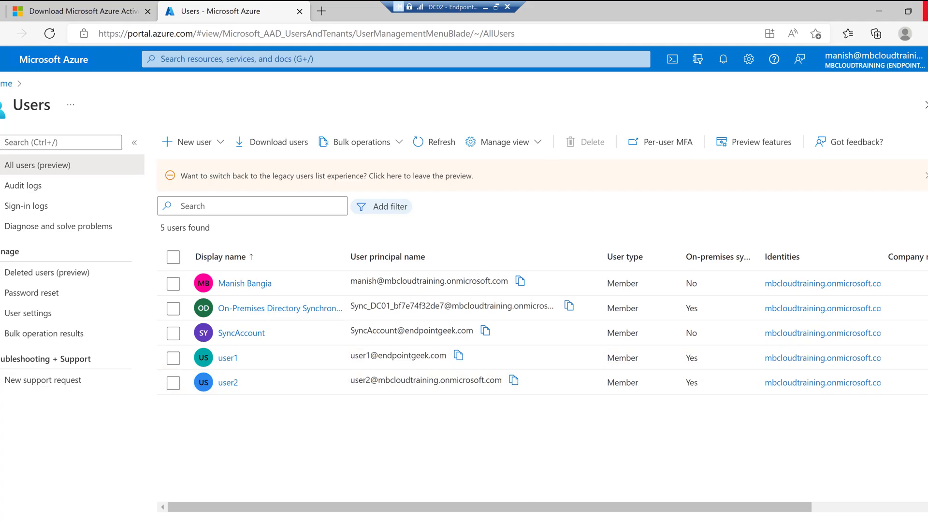
click(926, 10)
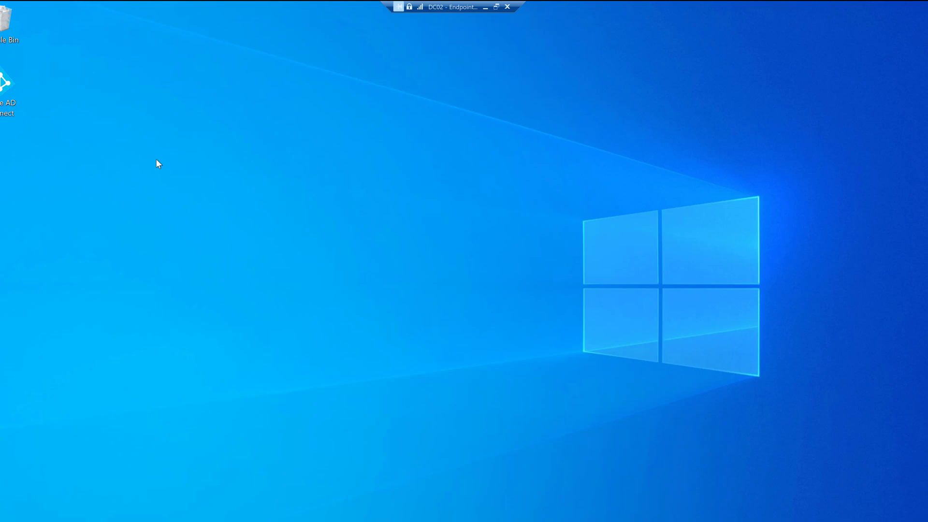
double_click(1, 84)
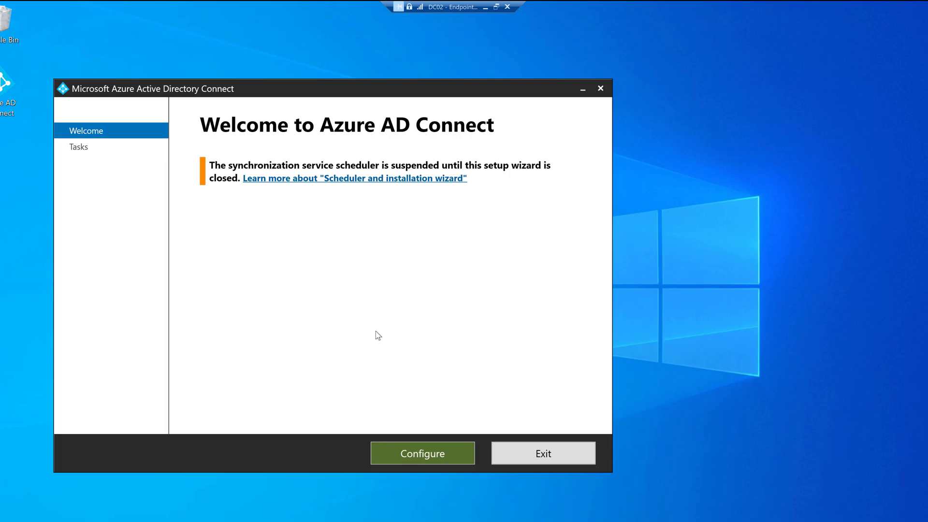
Choose Configure device options under Additional tasks and continue past the Overview.
click(410, 457)
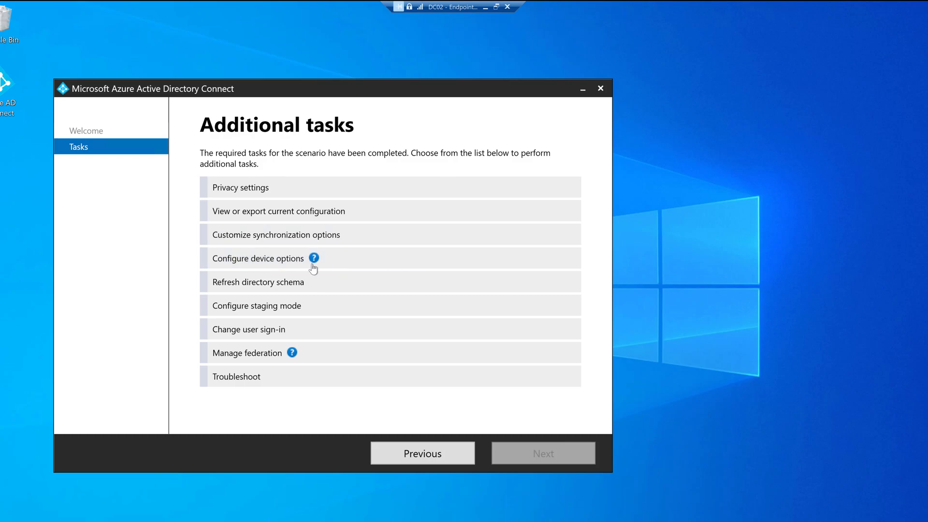
click(250, 264)
click(533, 453)
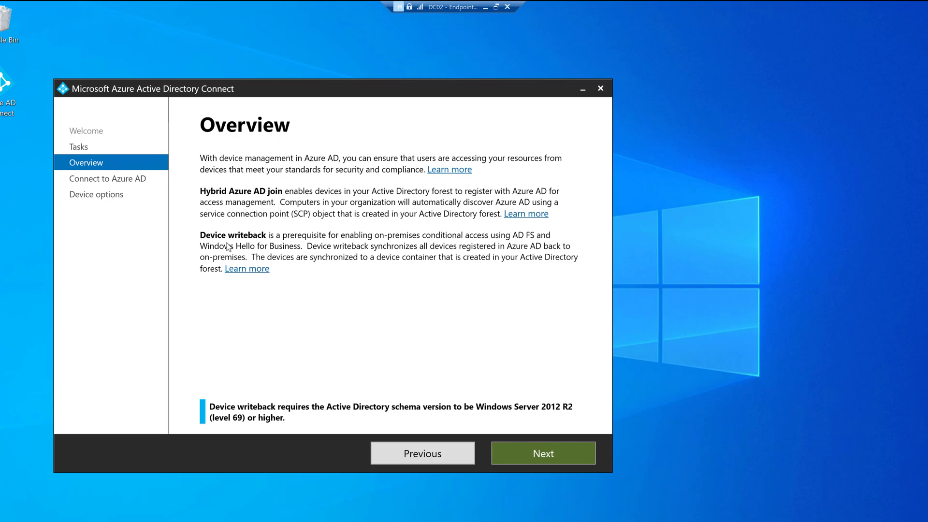
click(540, 451)
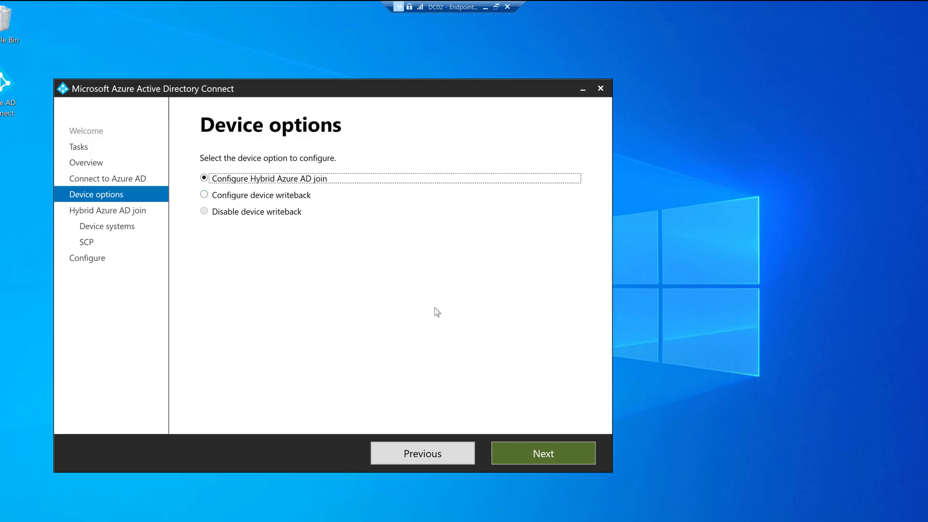
Select Windows 10 or later domain-joined devices for Hybrid Azure AD join.
click(526, 451)
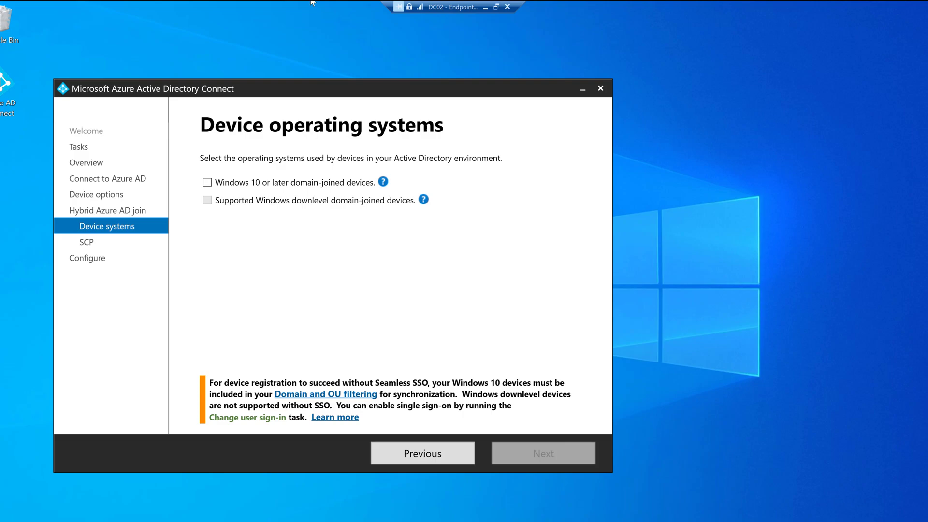
click(209, 186)
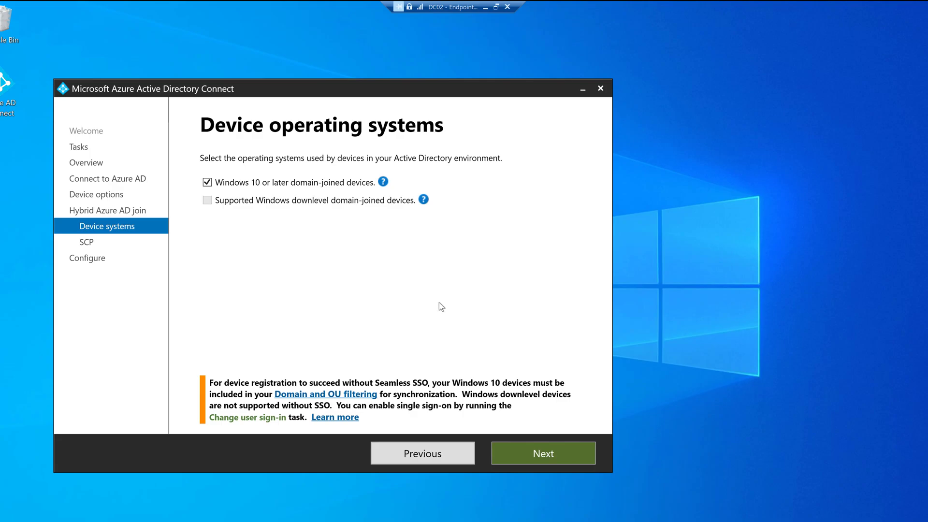
click(521, 452)
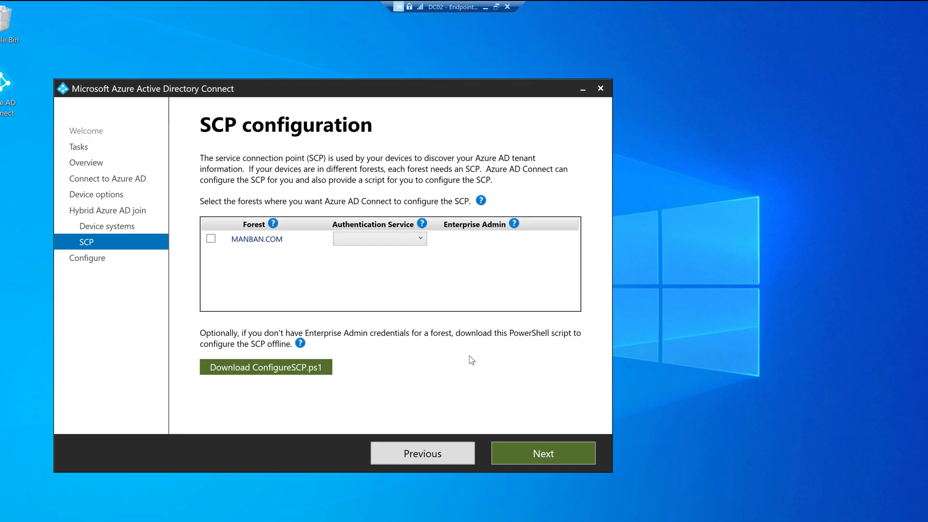
Select the MANBAN.COM forest for the SCP with Azure Active Directory as the authentication service.
click(211, 240)
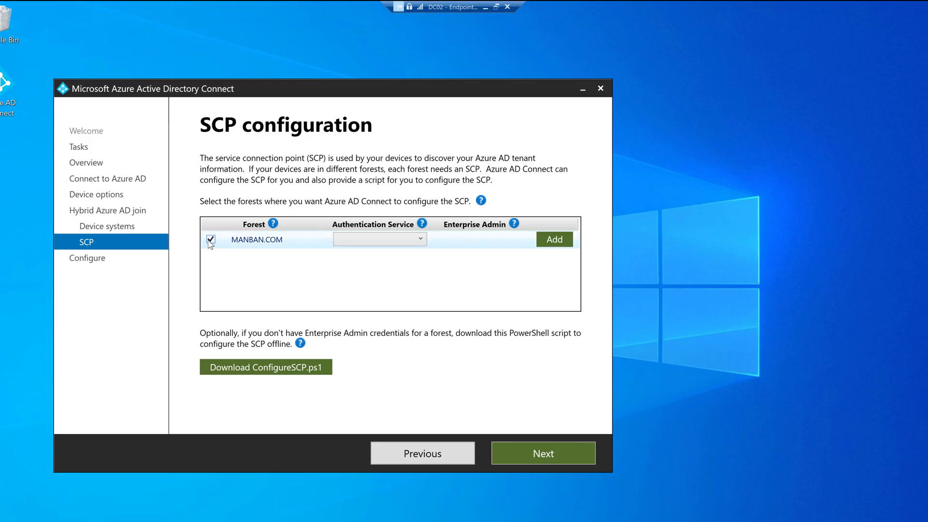
click(417, 239)
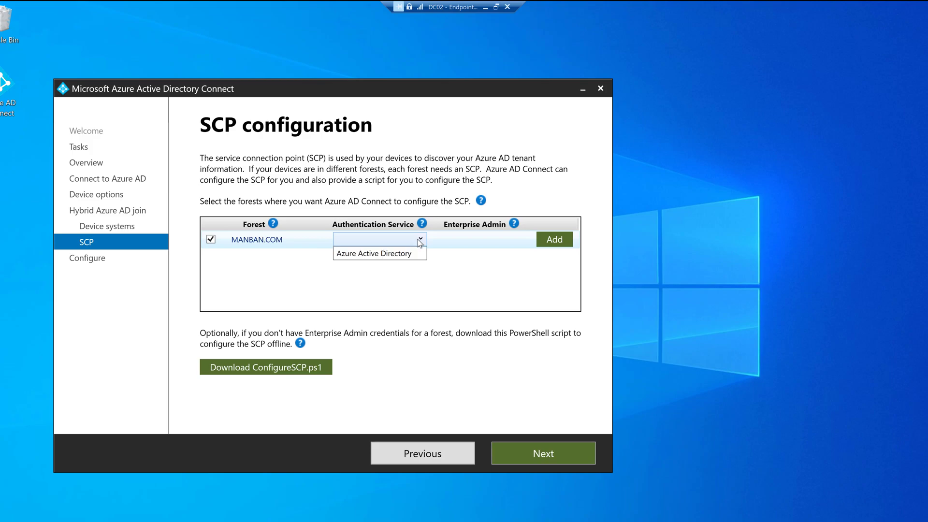
click(395, 254)
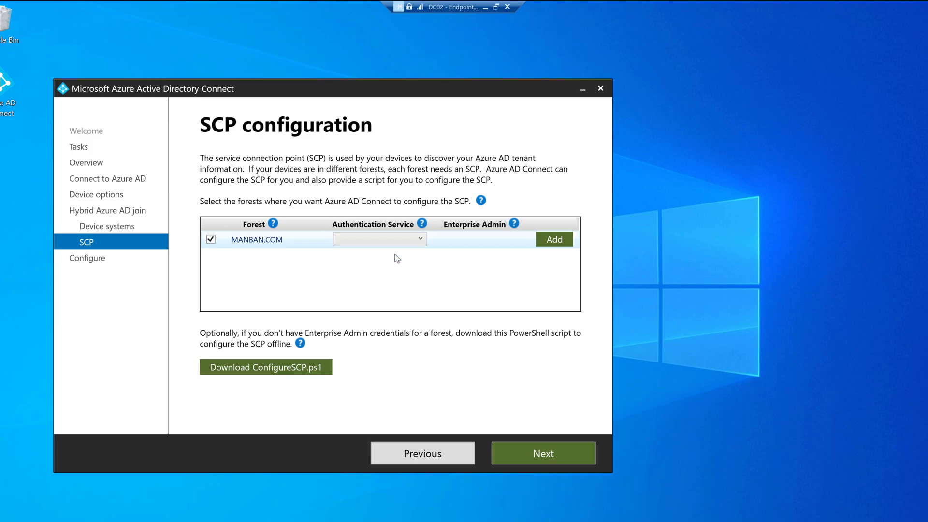
Add enterprise admin credentials for the forest using the MANBAN.COM administrator account and its password.
click(562, 242)
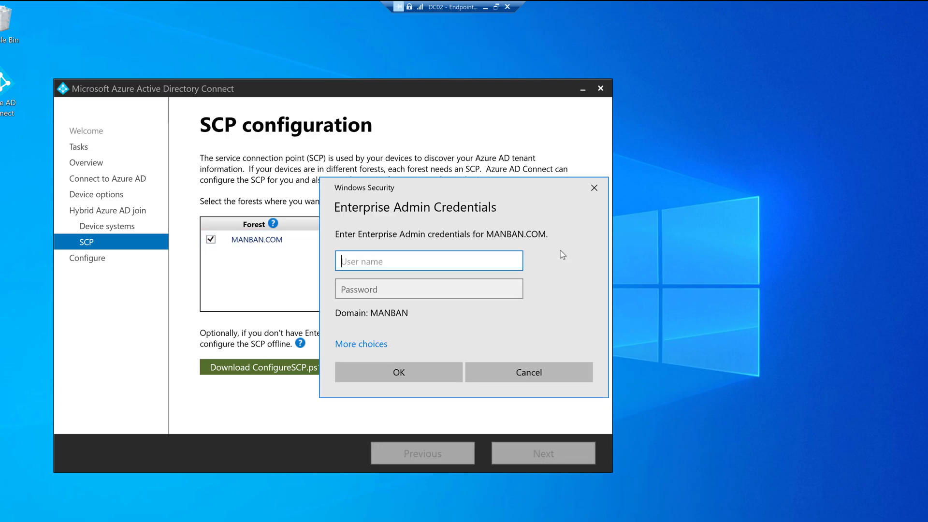
text(manban.com\administrator)
key(Tab)
text(••••••••••)
key(Return)
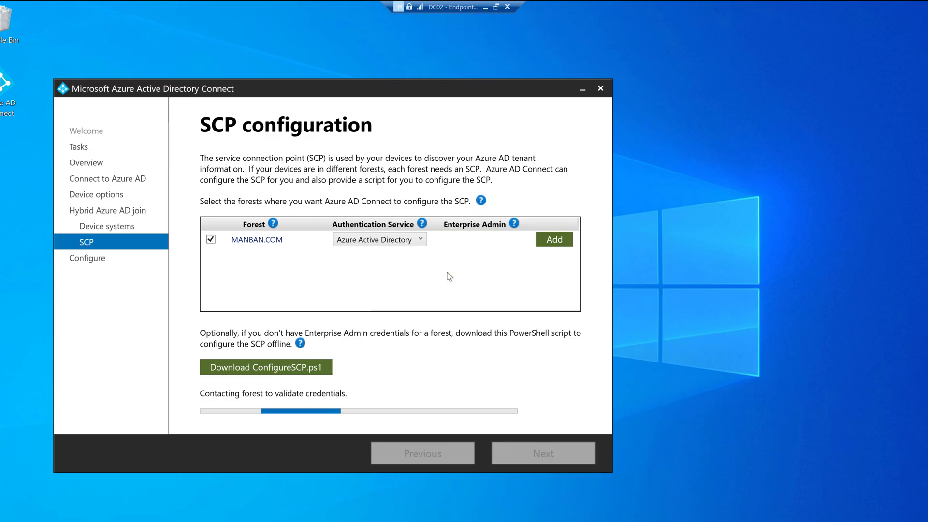